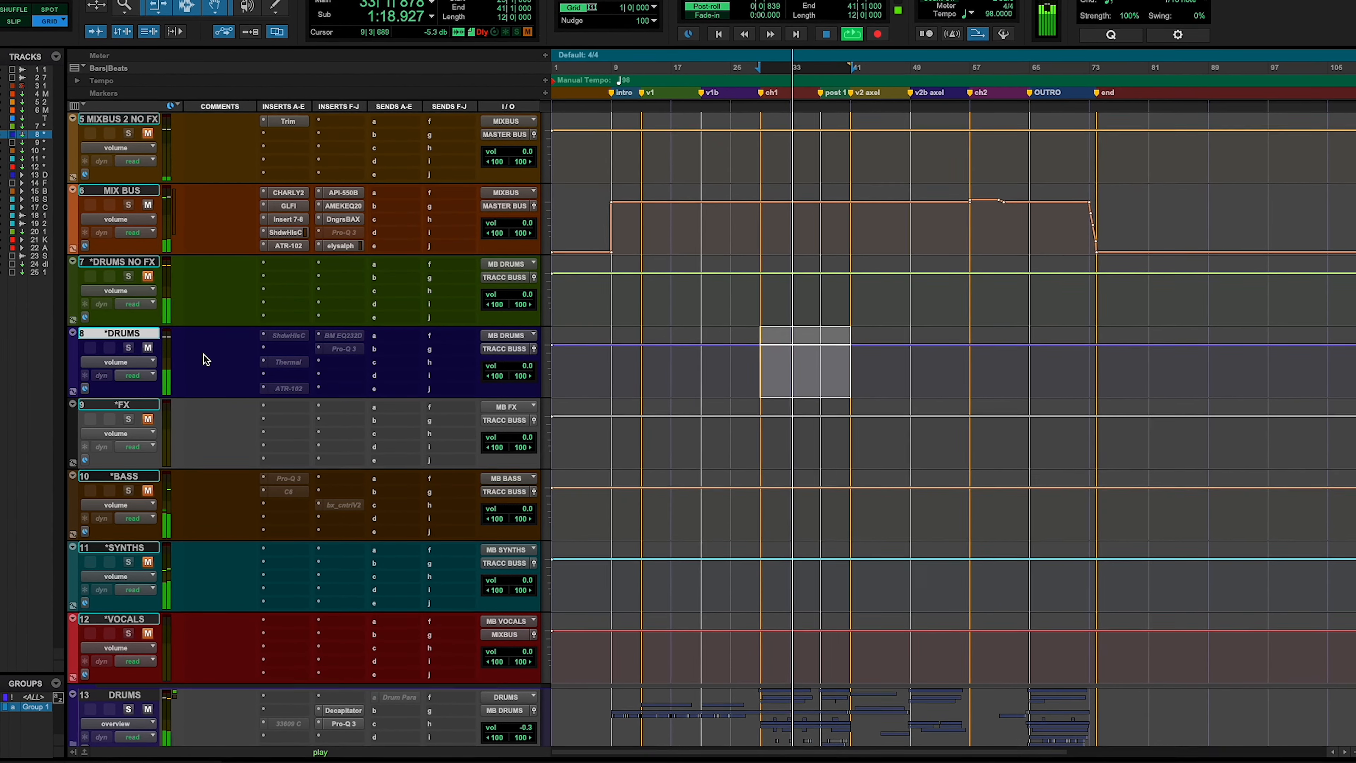
# On the *DRUMS bus Shadow Hills compressor, adjust the left channel's Discrete Attack and Discrete Threshold, and switch its meter to Discrete
pyautogui.scroll(-2, 201, 353)
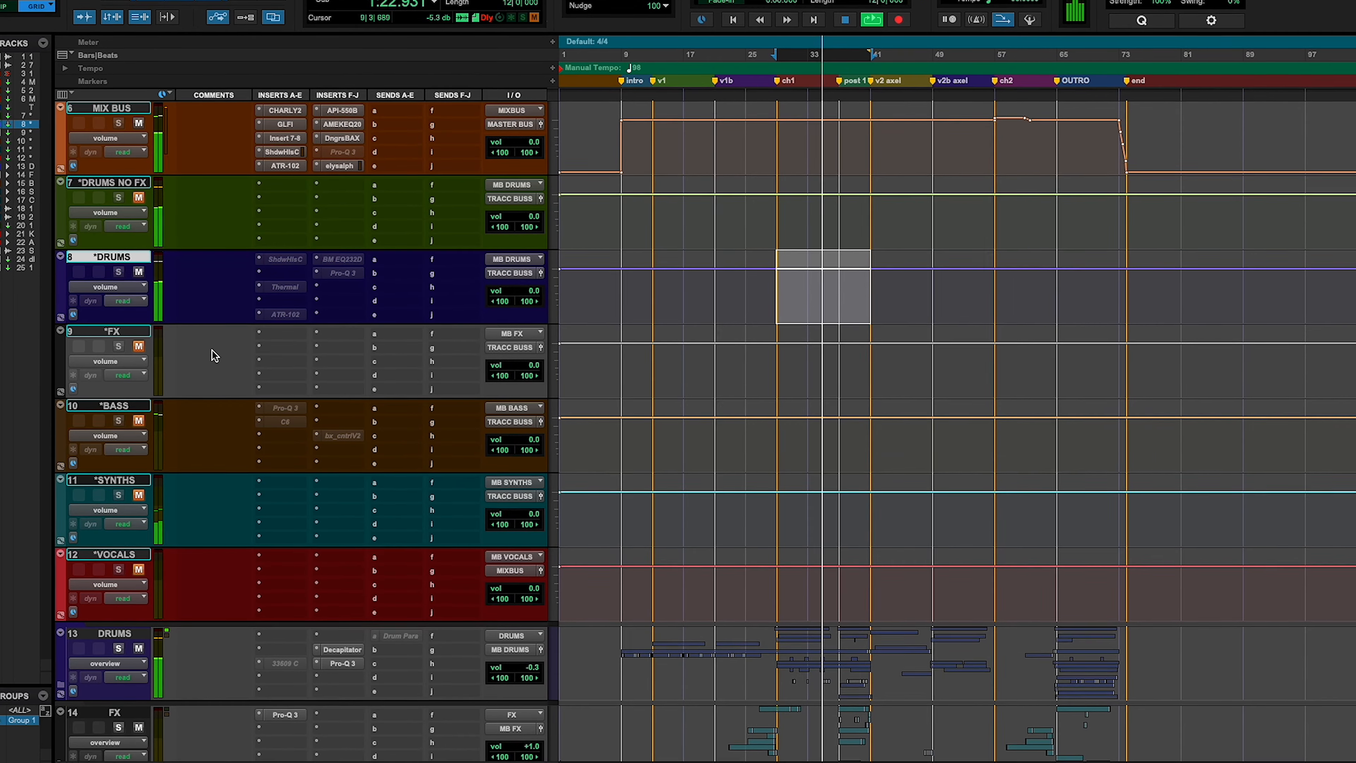
pyautogui.scroll(1, 203, 352)
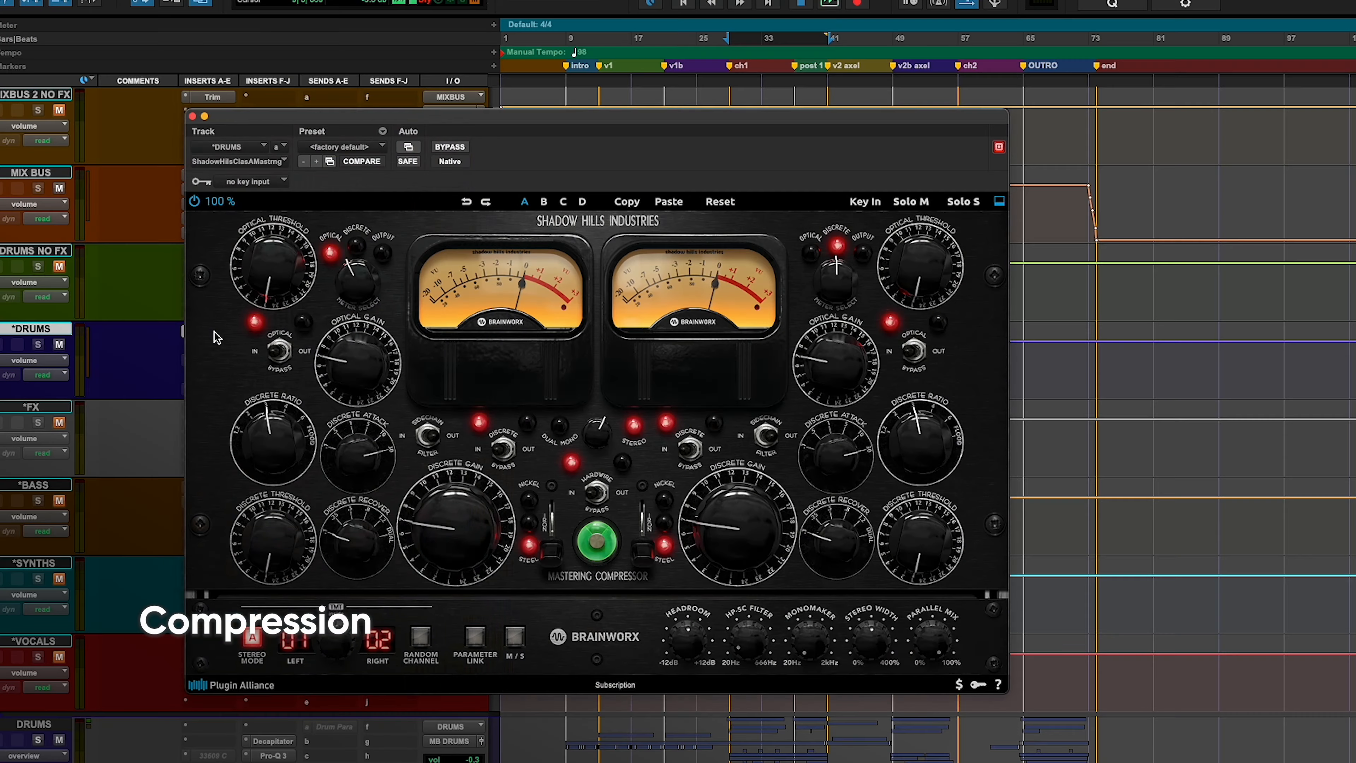
pyautogui.moveTo(606, 124); pyautogui.dragTo(696, 136)
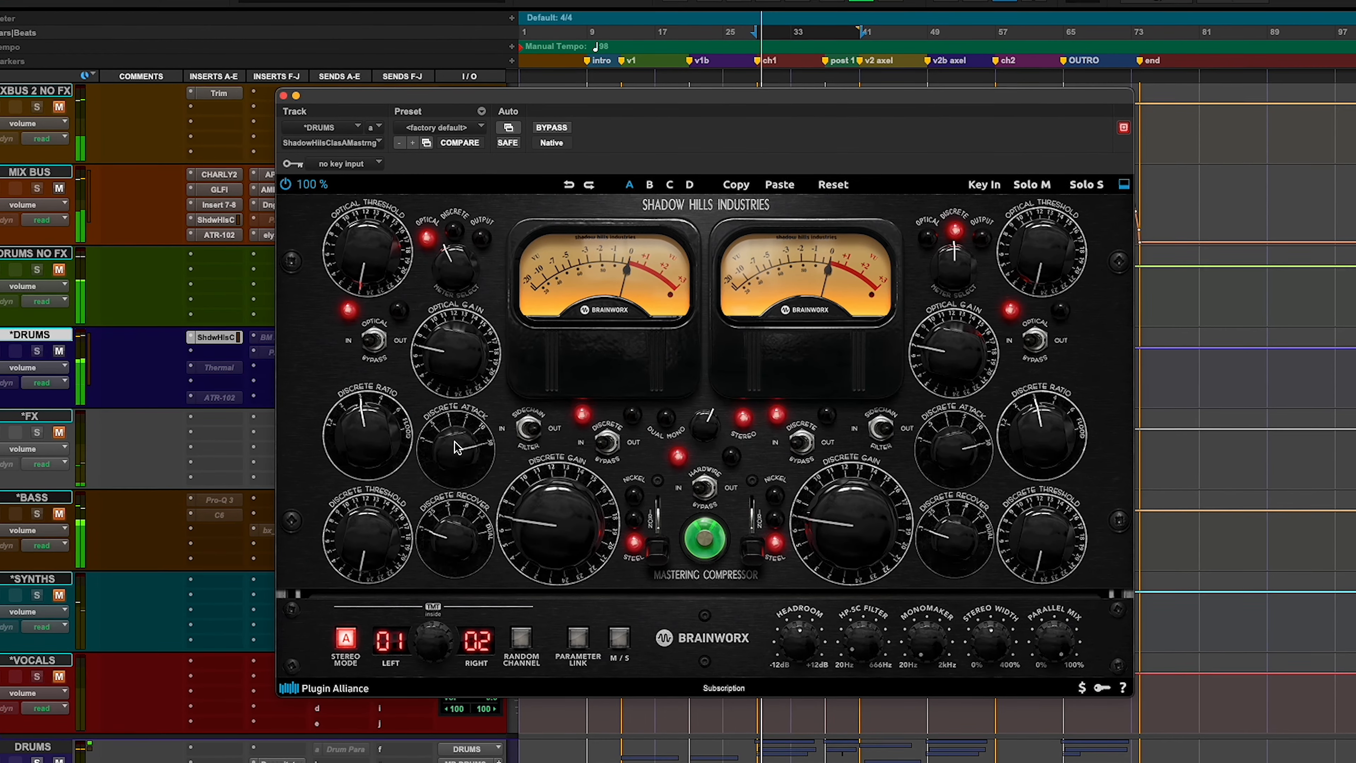
pyautogui.moveTo(449, 479); pyautogui.dragTo(448, 507)
pyautogui.moveTo(368, 546)
pyautogui.mouseDown()
pyautogui.moveTo(377, 462)
pyautogui.moveTo(364, 526)
pyautogui.mouseUp()
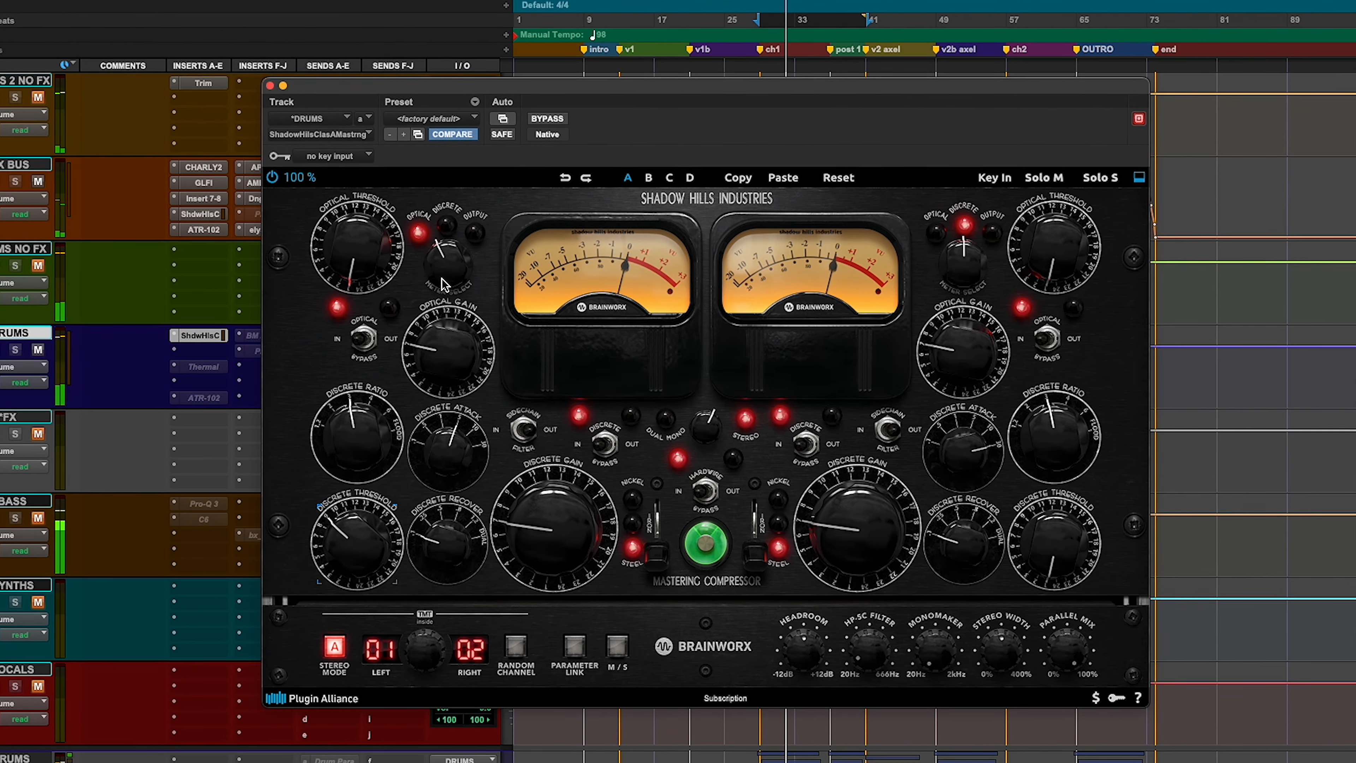
pyautogui.click(448, 266)
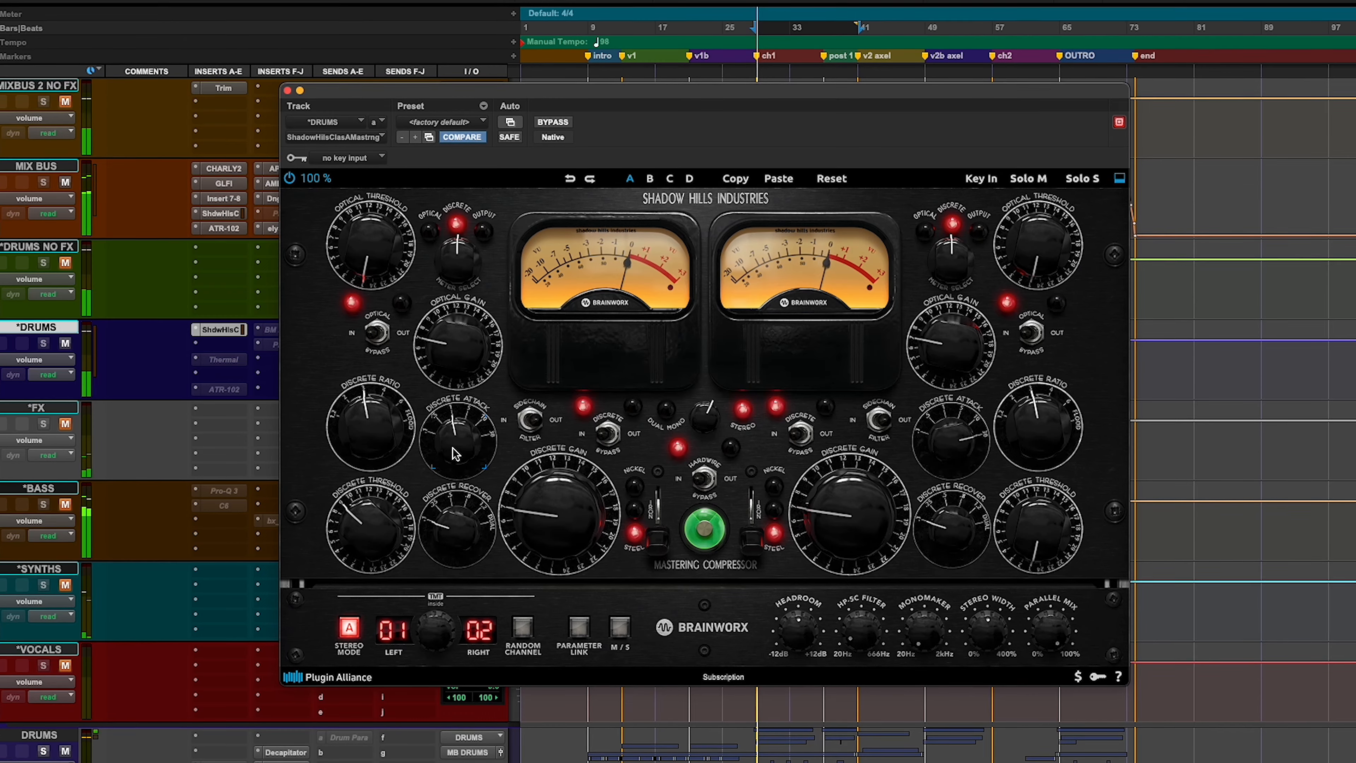
# Turn up the left Discrete Threshold further and fine-tune the left Discrete Attack and Discrete Recover for the drum bus
pyautogui.moveTo(453, 448); pyautogui.dragTo(459, 434)
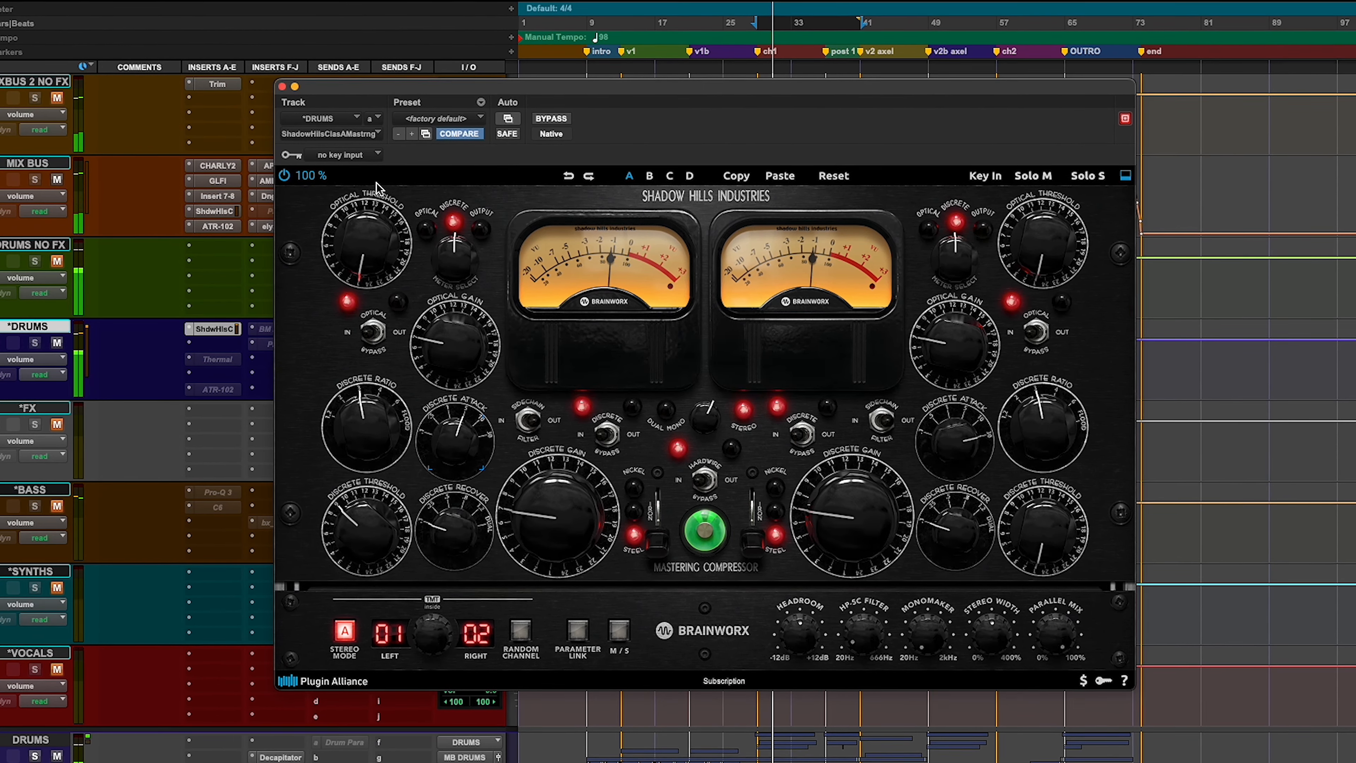
pyautogui.moveTo(358, 498); pyautogui.dragTo(382, 472)
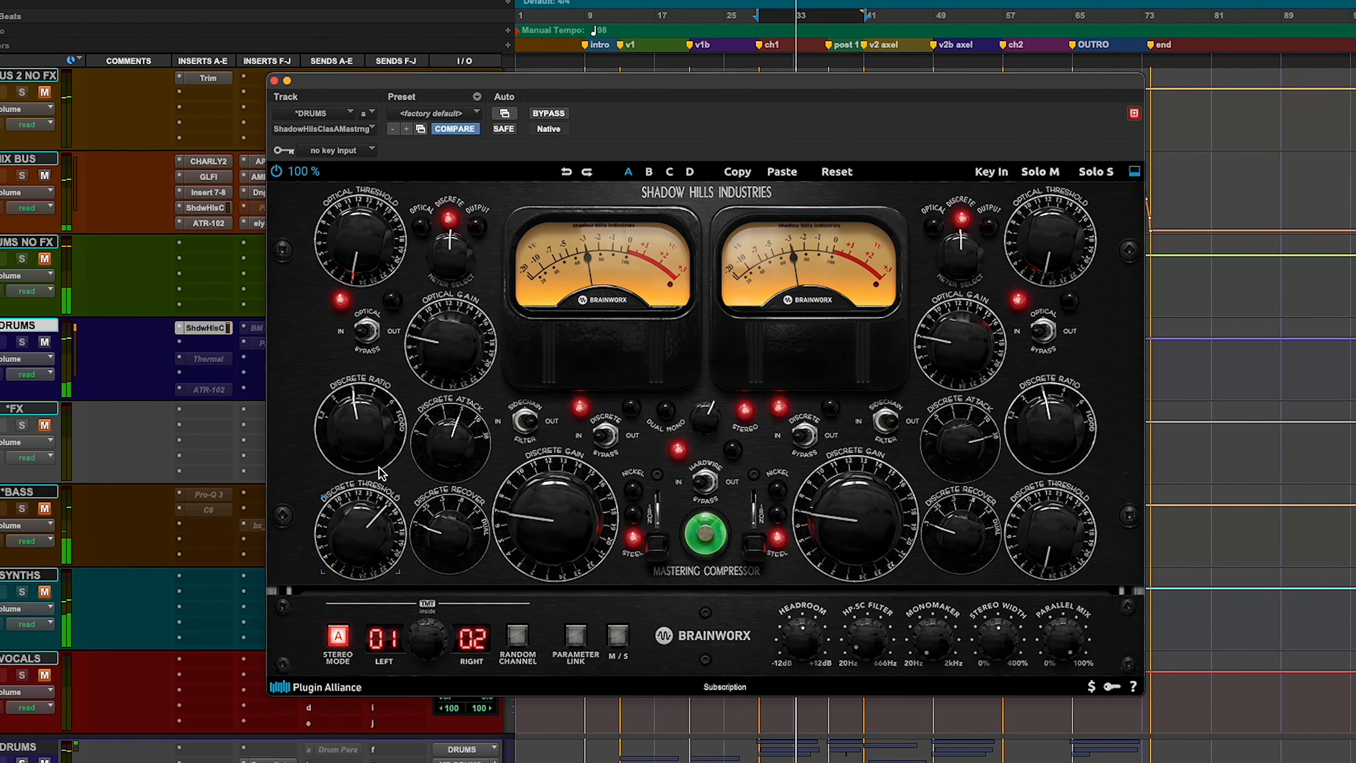
pyautogui.moveTo(445, 544); pyautogui.dragTo(445, 537)
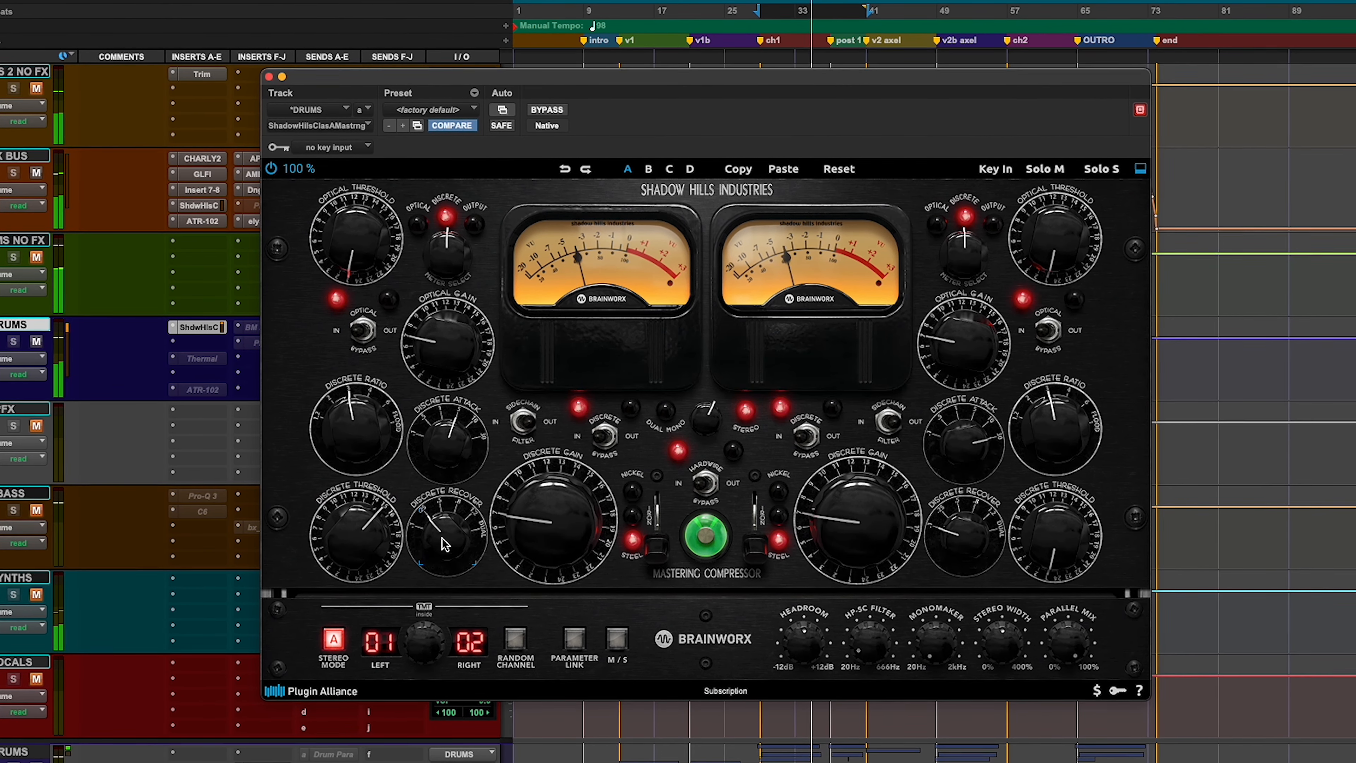
pyautogui.moveTo(446, 540); pyautogui.dragTo(443, 563)
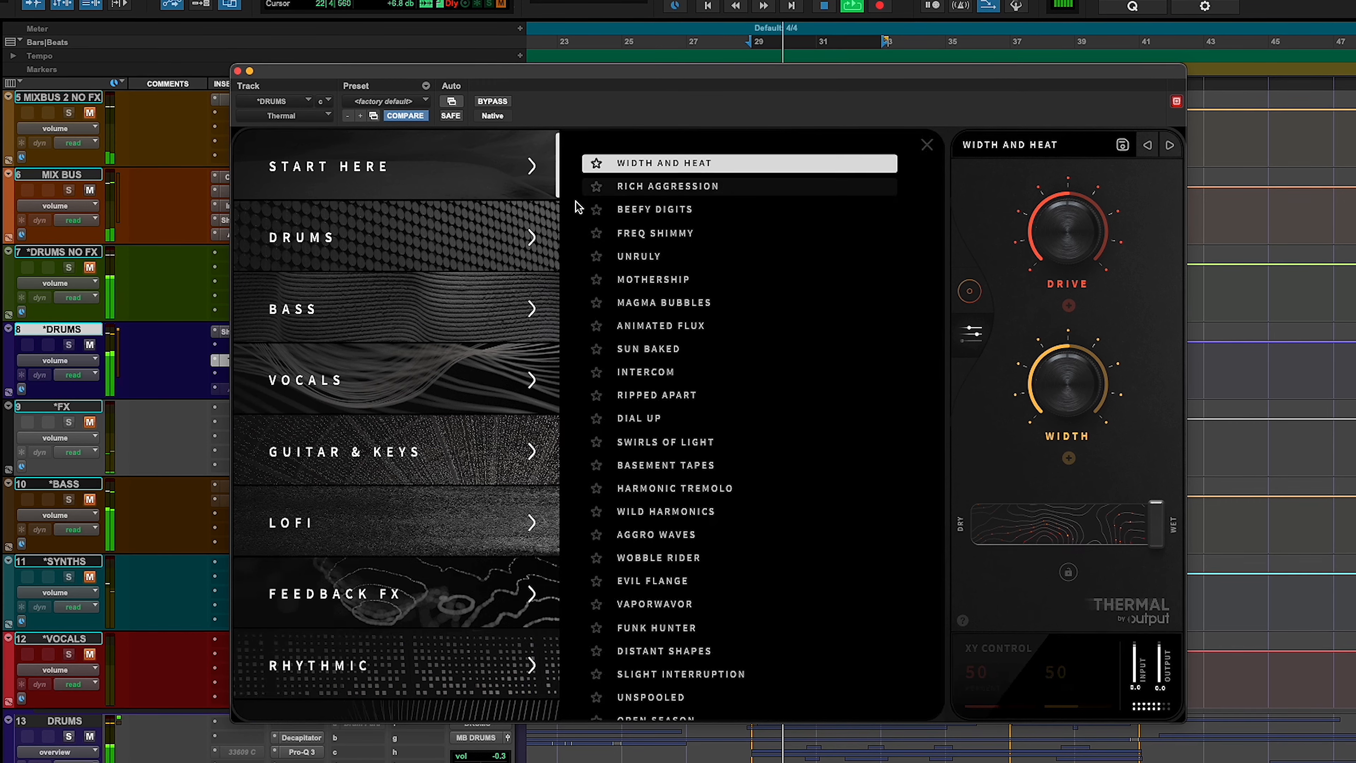
# Audition Thermal's Drums presets on the *DRUMS bus one after another, from Drop The Beat through Floor Shaker
pyautogui.click(403, 242)
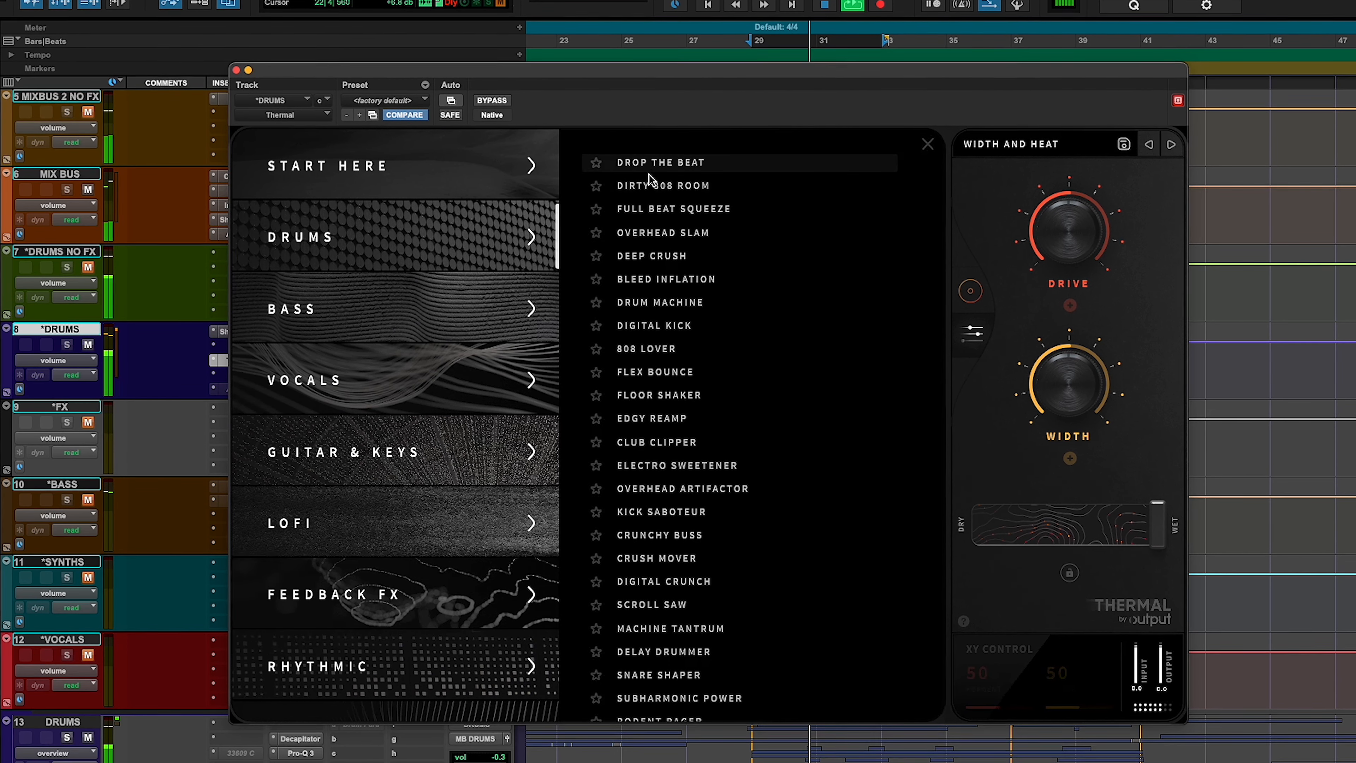
pyautogui.click(651, 163)
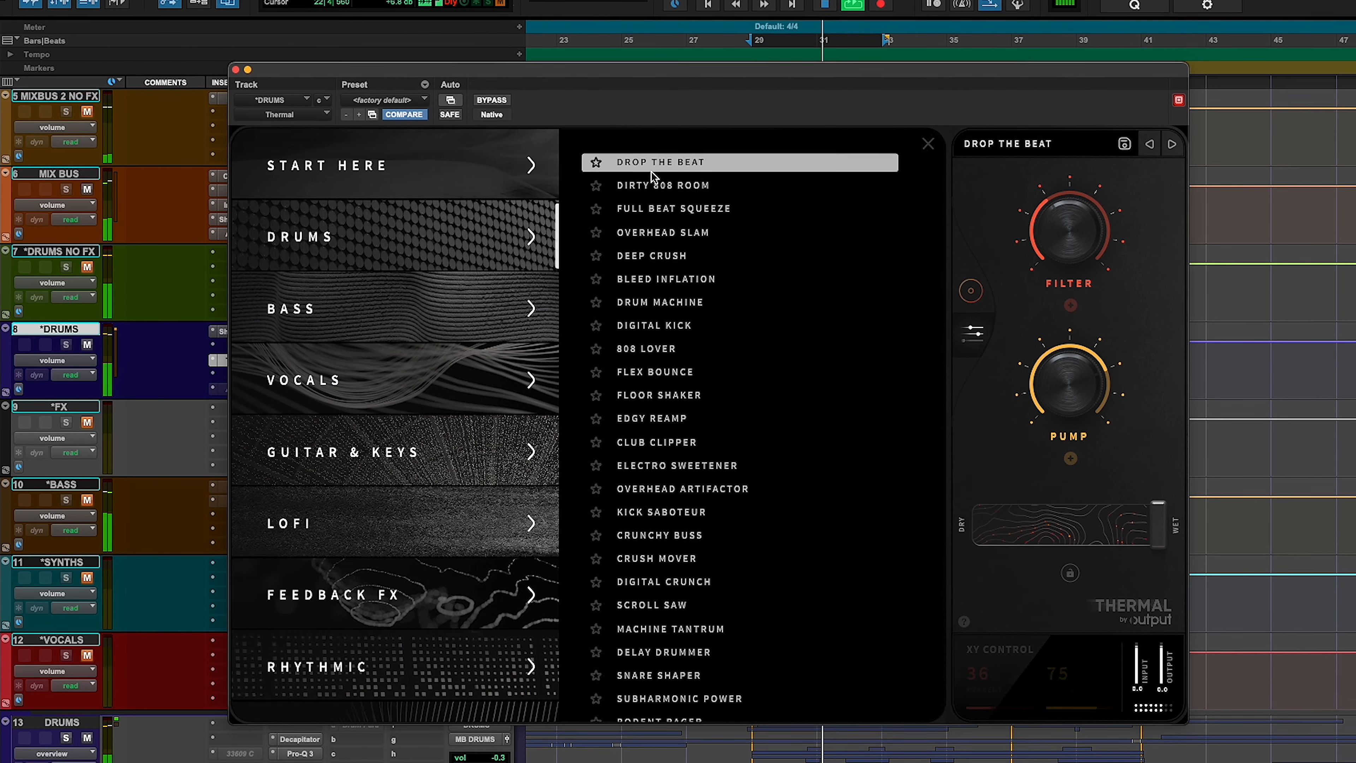
pyautogui.click(1176, 144)
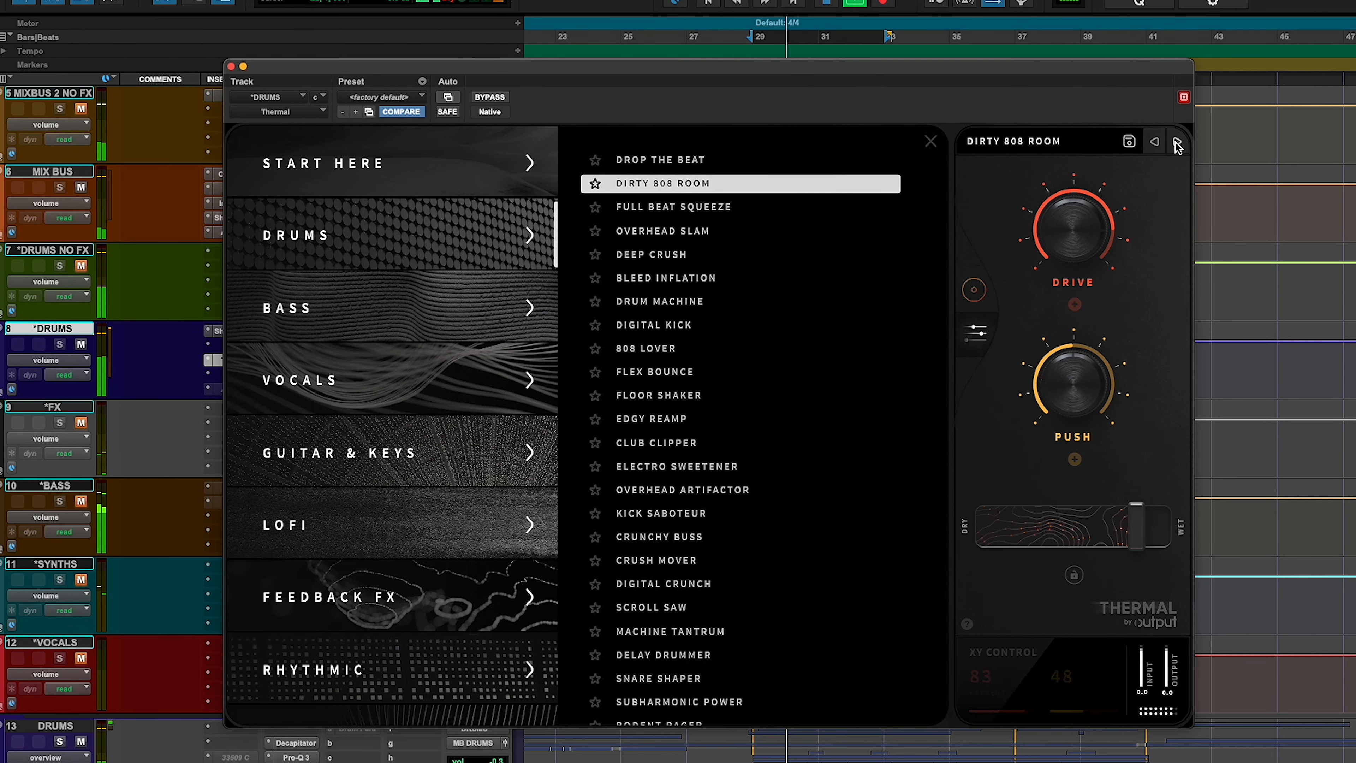
pyautogui.click(1178, 144)
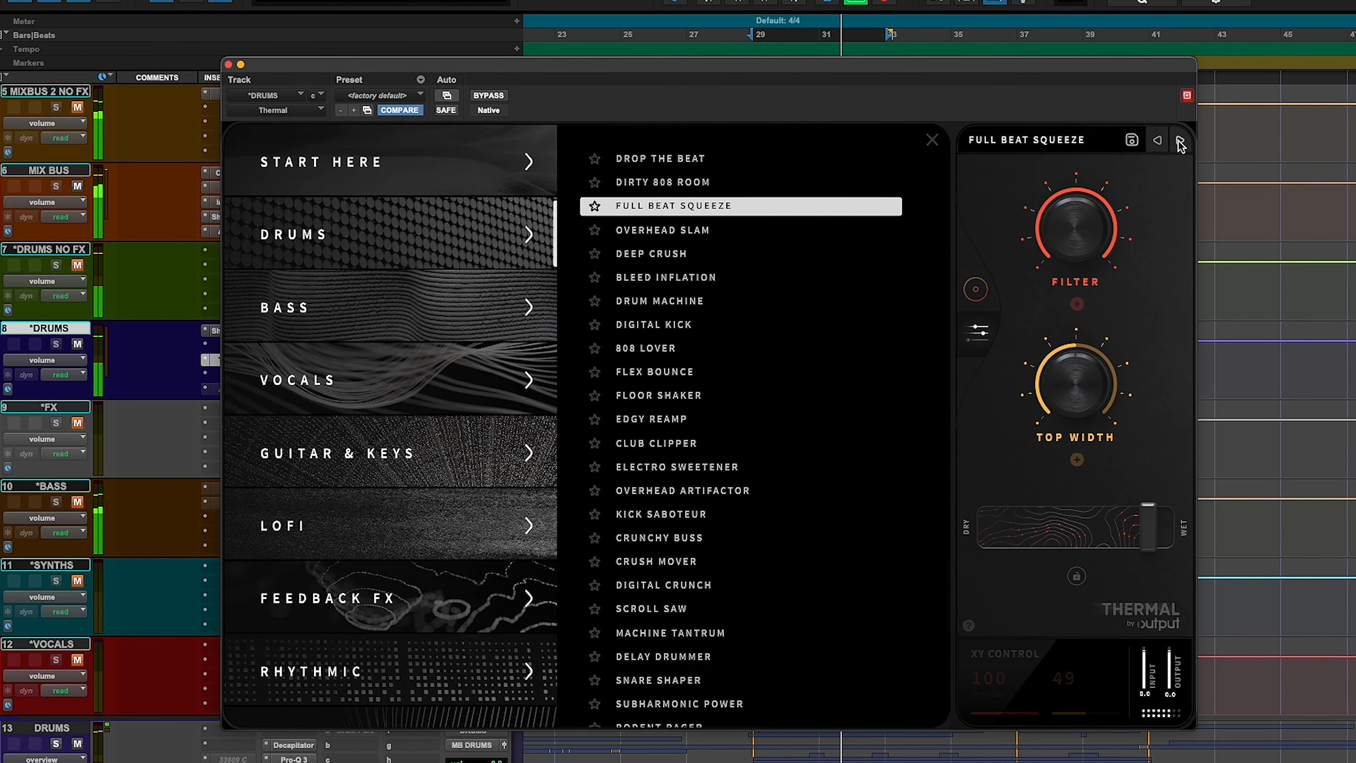
pyautogui.click(1179, 143)
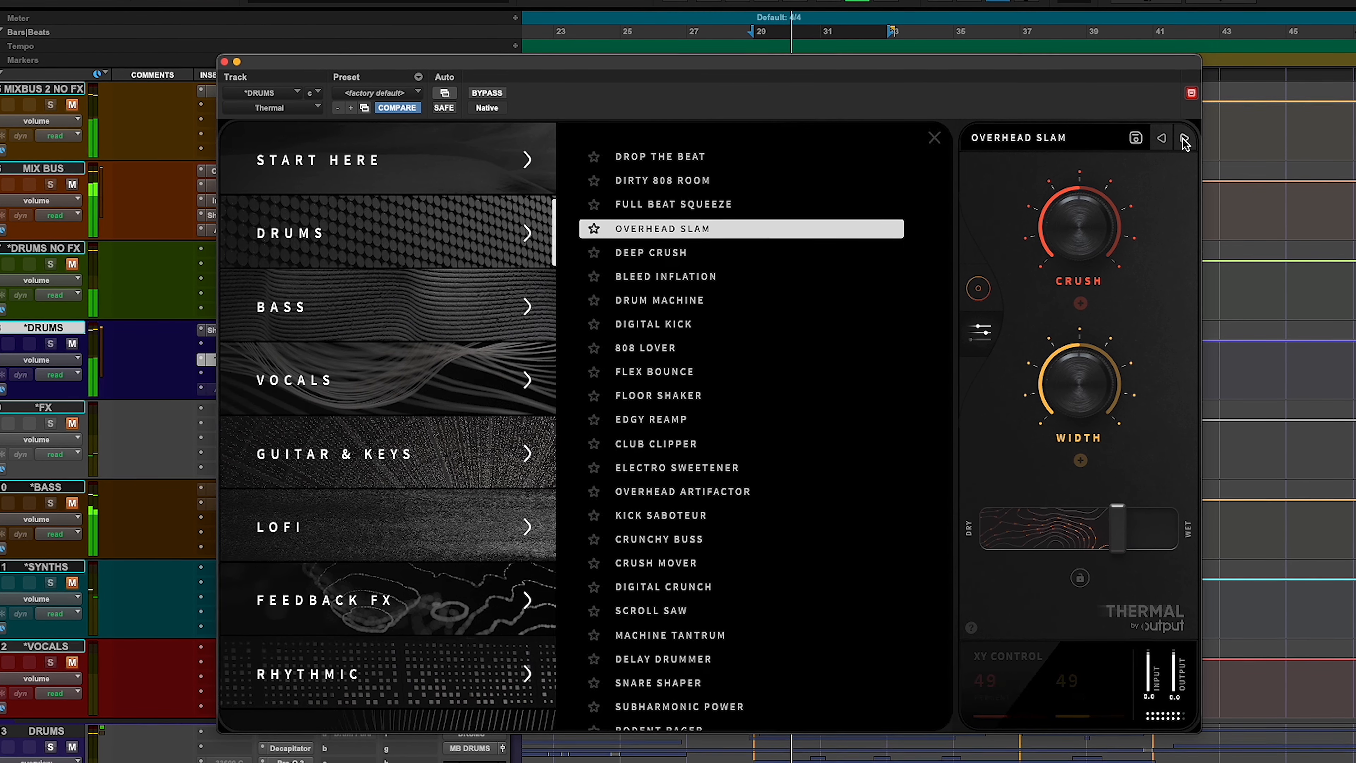
pyautogui.click(1185, 140)
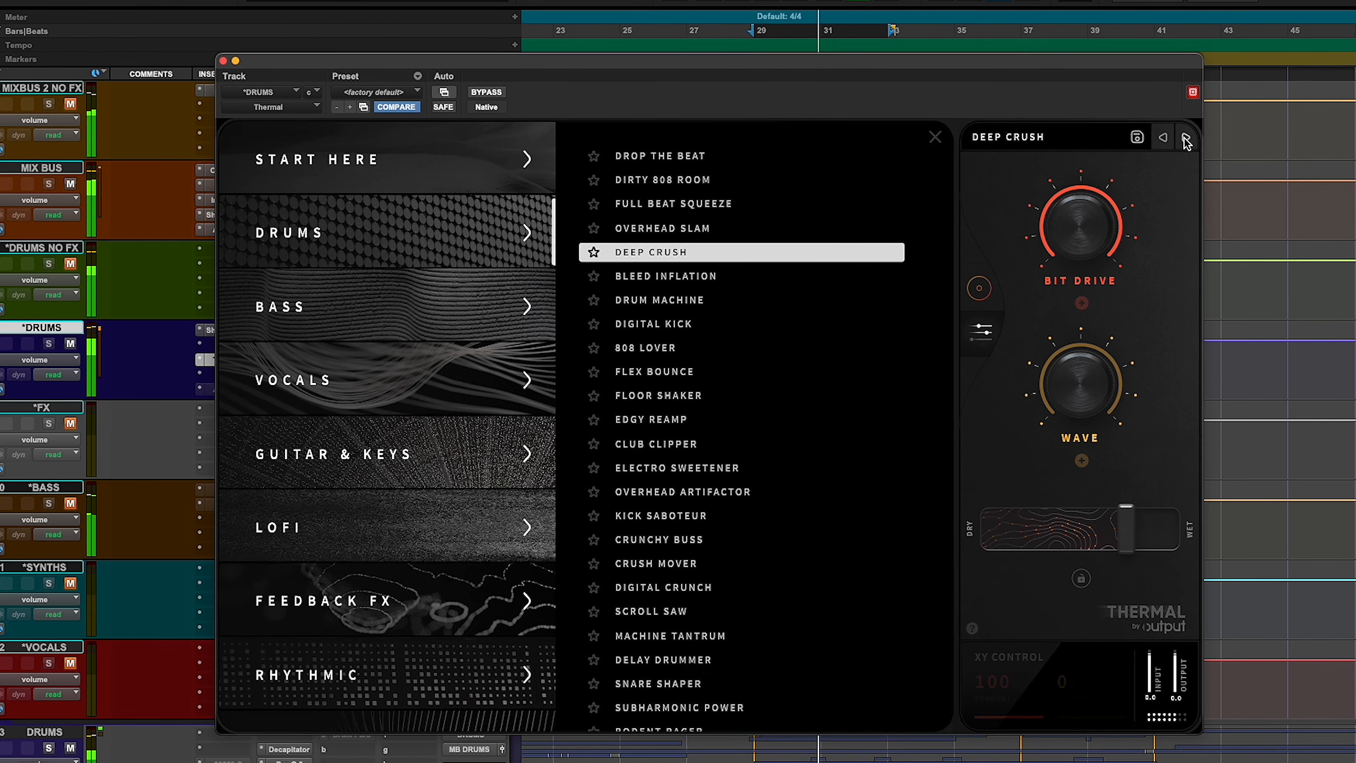
pyautogui.click(1186, 140)
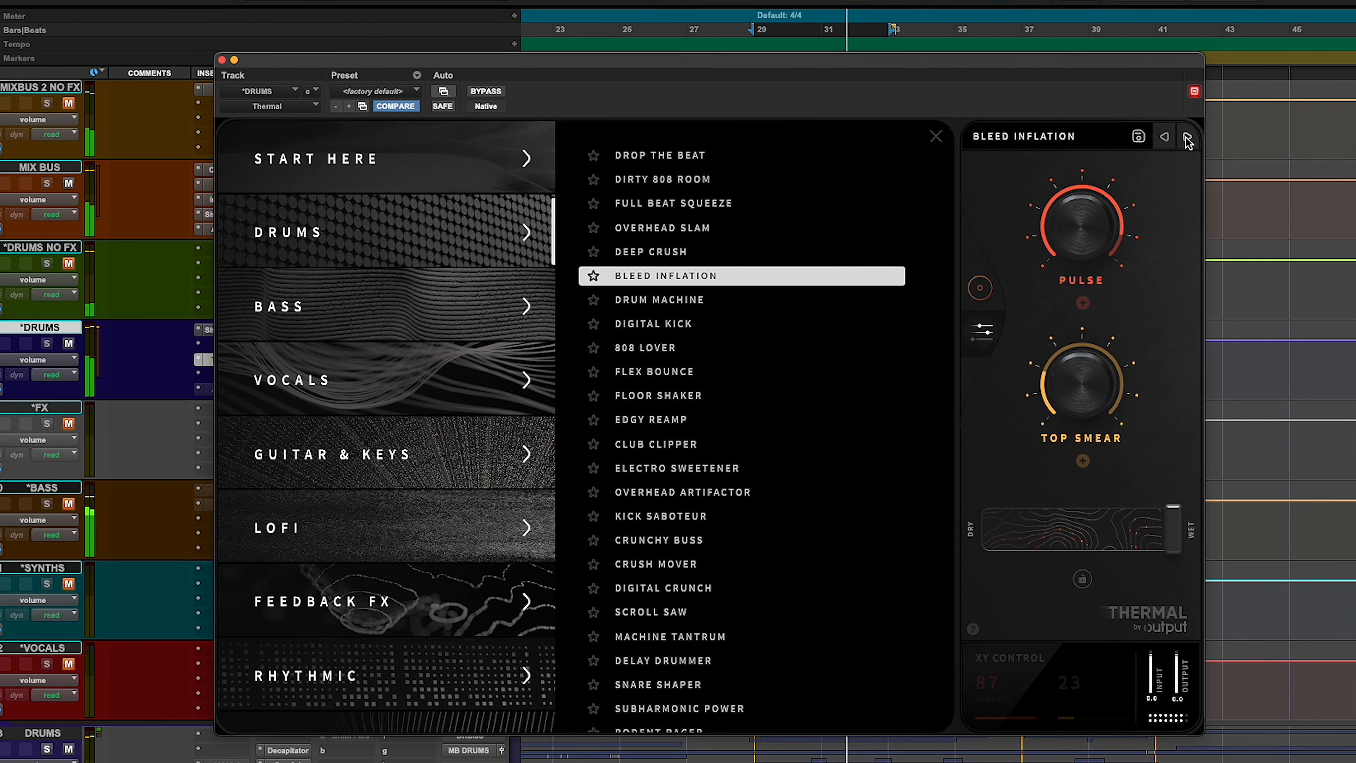
pyautogui.click(1186, 140)
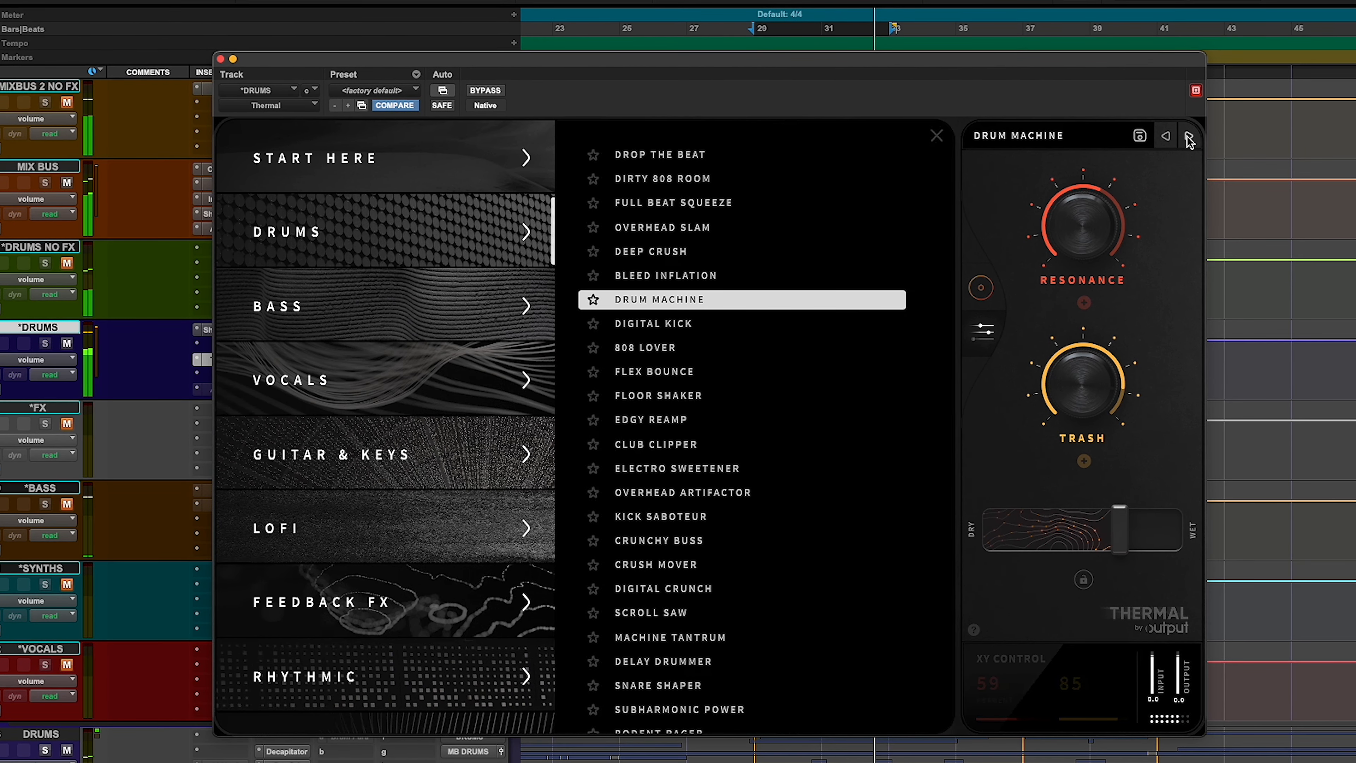
pyautogui.click(1190, 140)
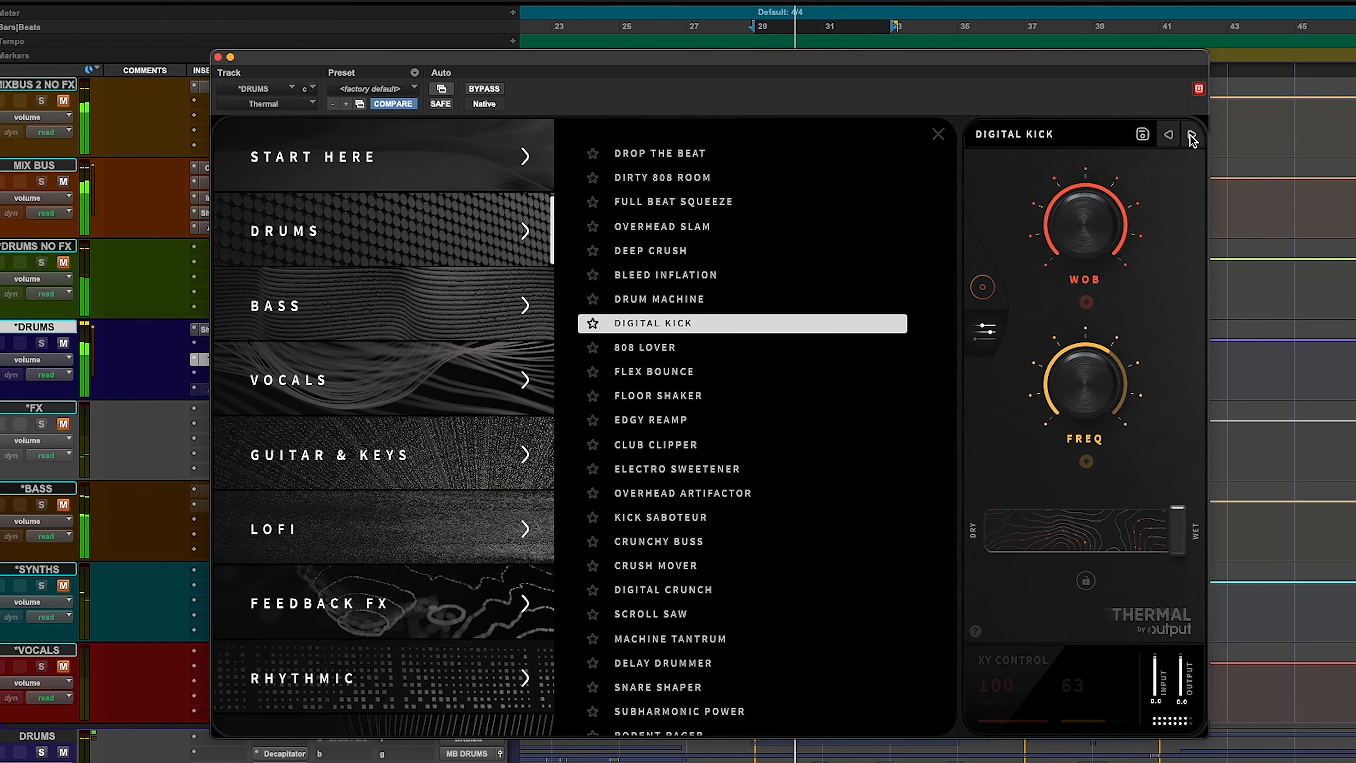
pyautogui.click(1192, 138)
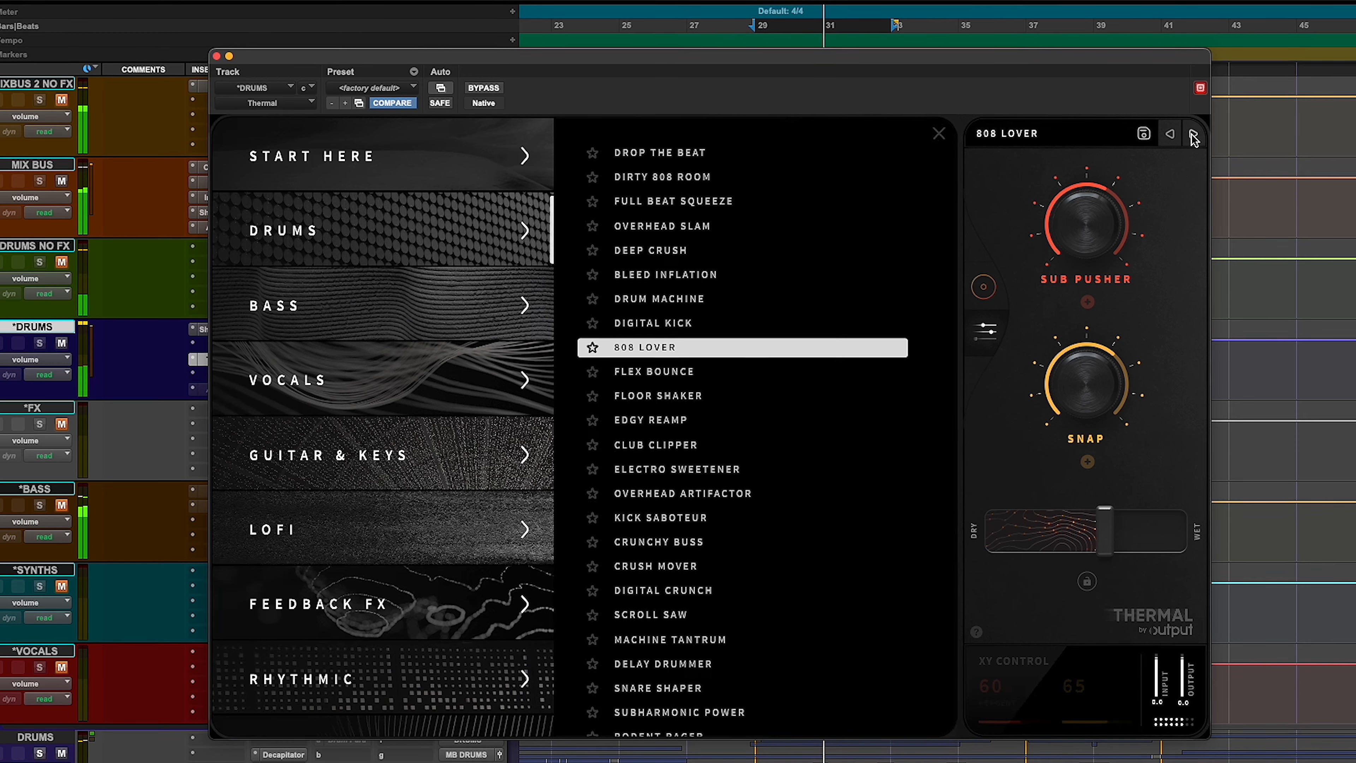
pyautogui.click(1194, 137)
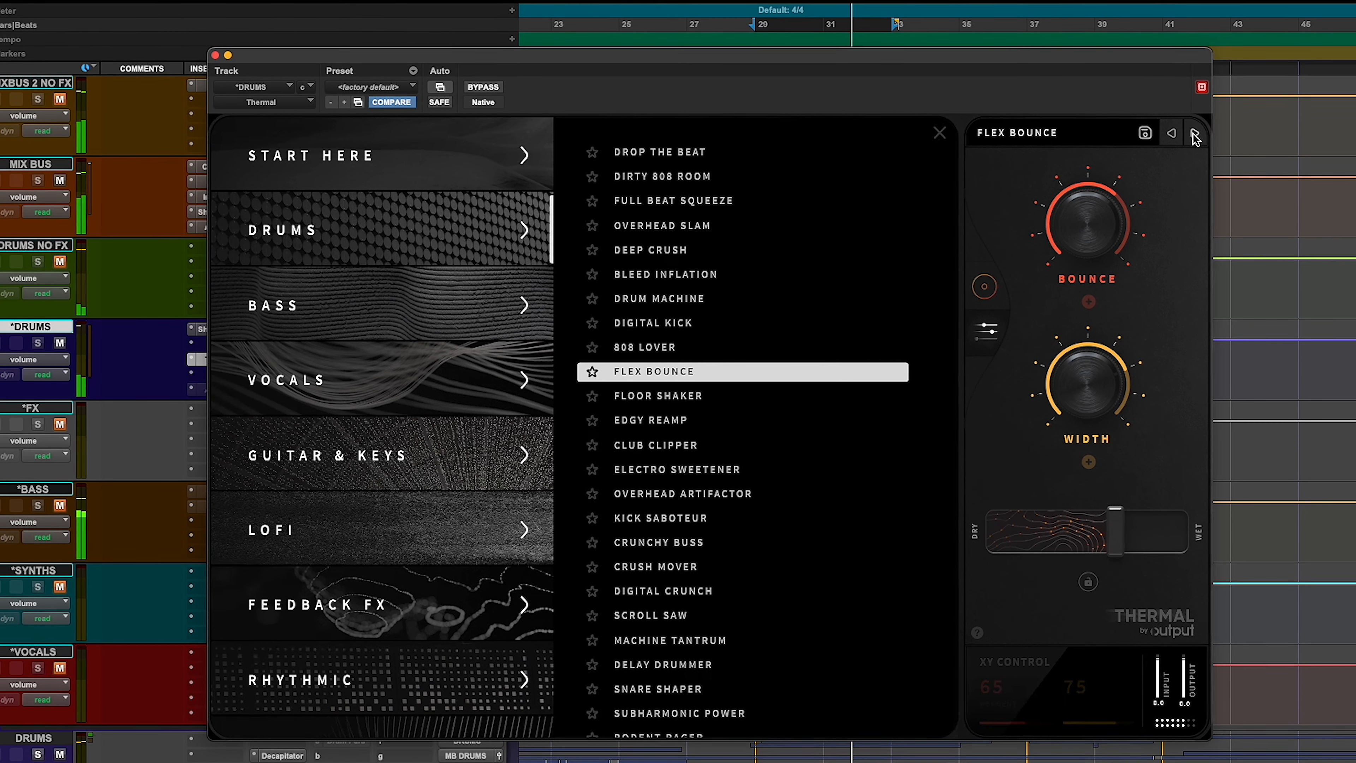
pyautogui.click(1195, 135)
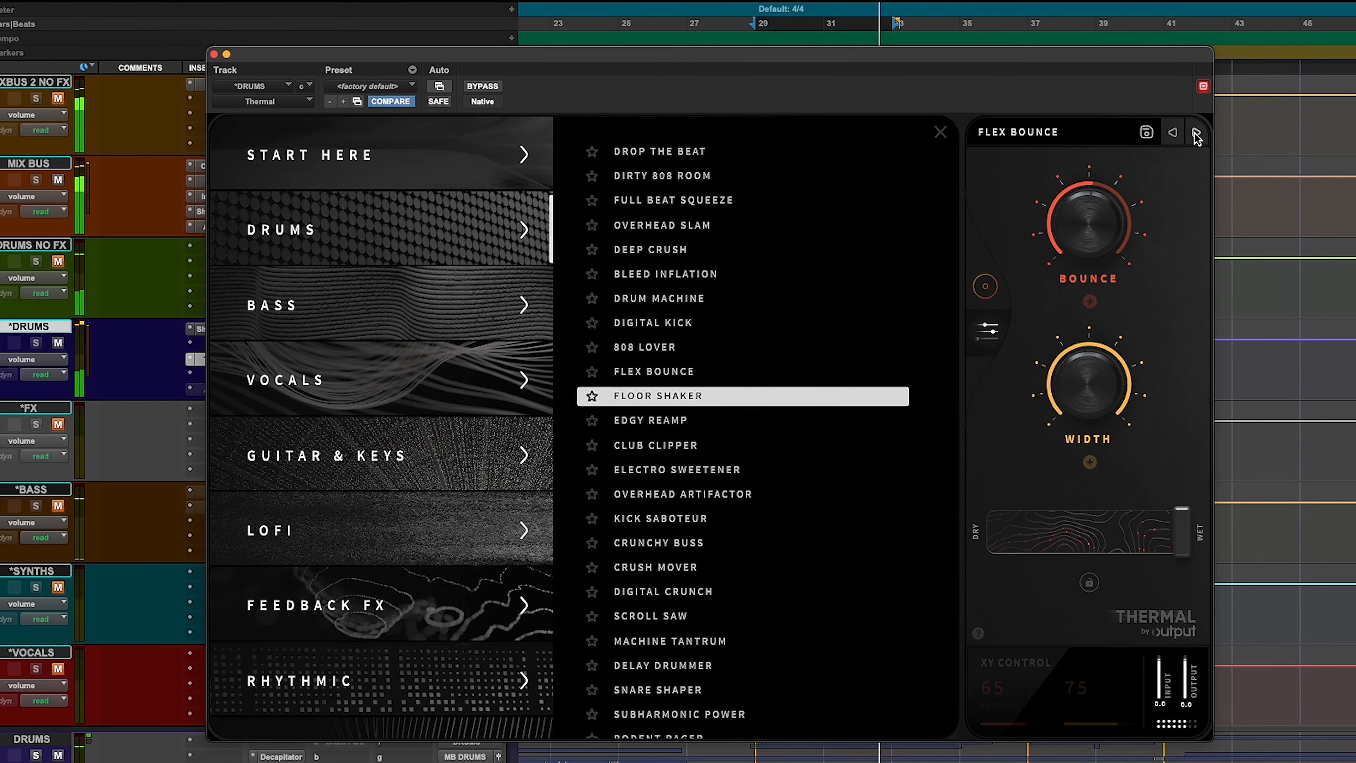
# Load the Overhead Slam preset and examine its detailed stage controls and its large XY view
pyautogui.click(672, 226)
pyautogui.click(990, 333)
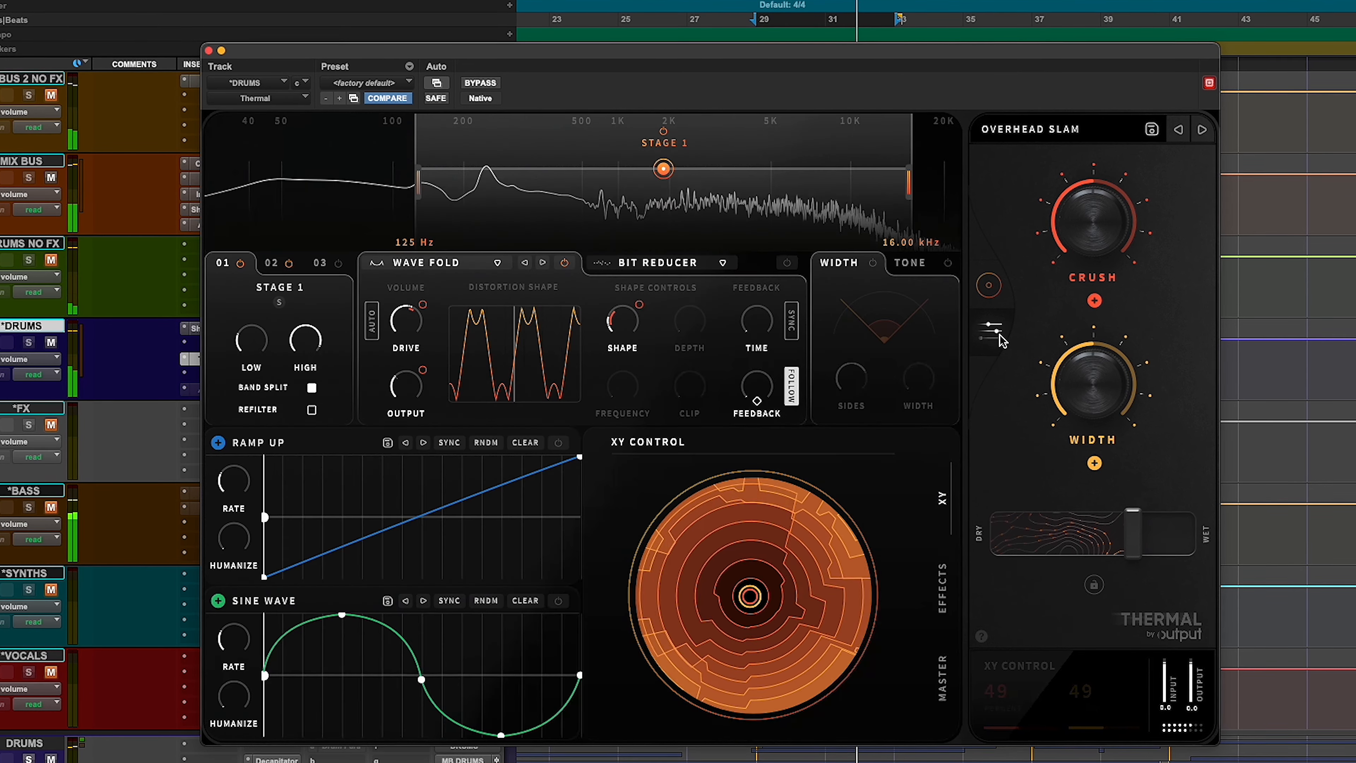
pyautogui.click(989, 286)
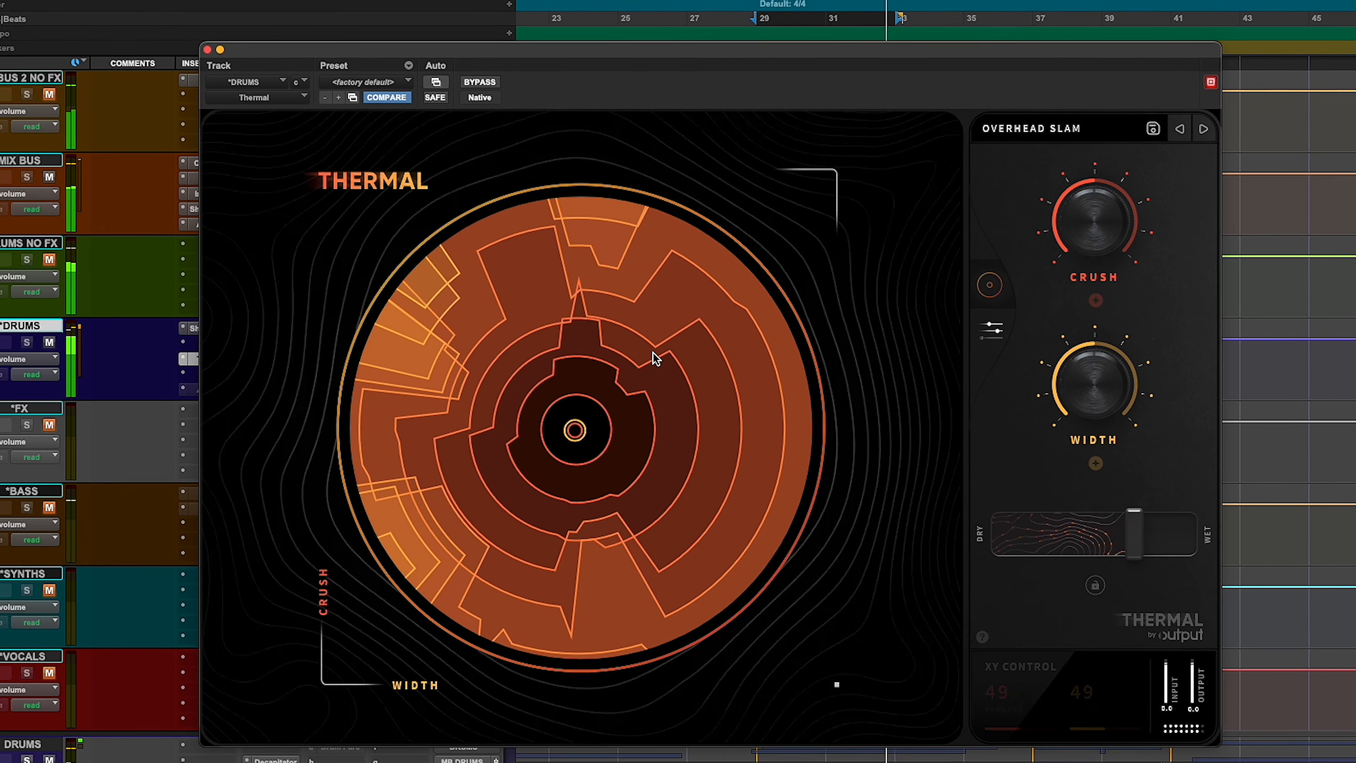
# Load the Floor Shaker preset from Thermal's Drums category on the *DRUMS bus
pyautogui.click(1031, 128)
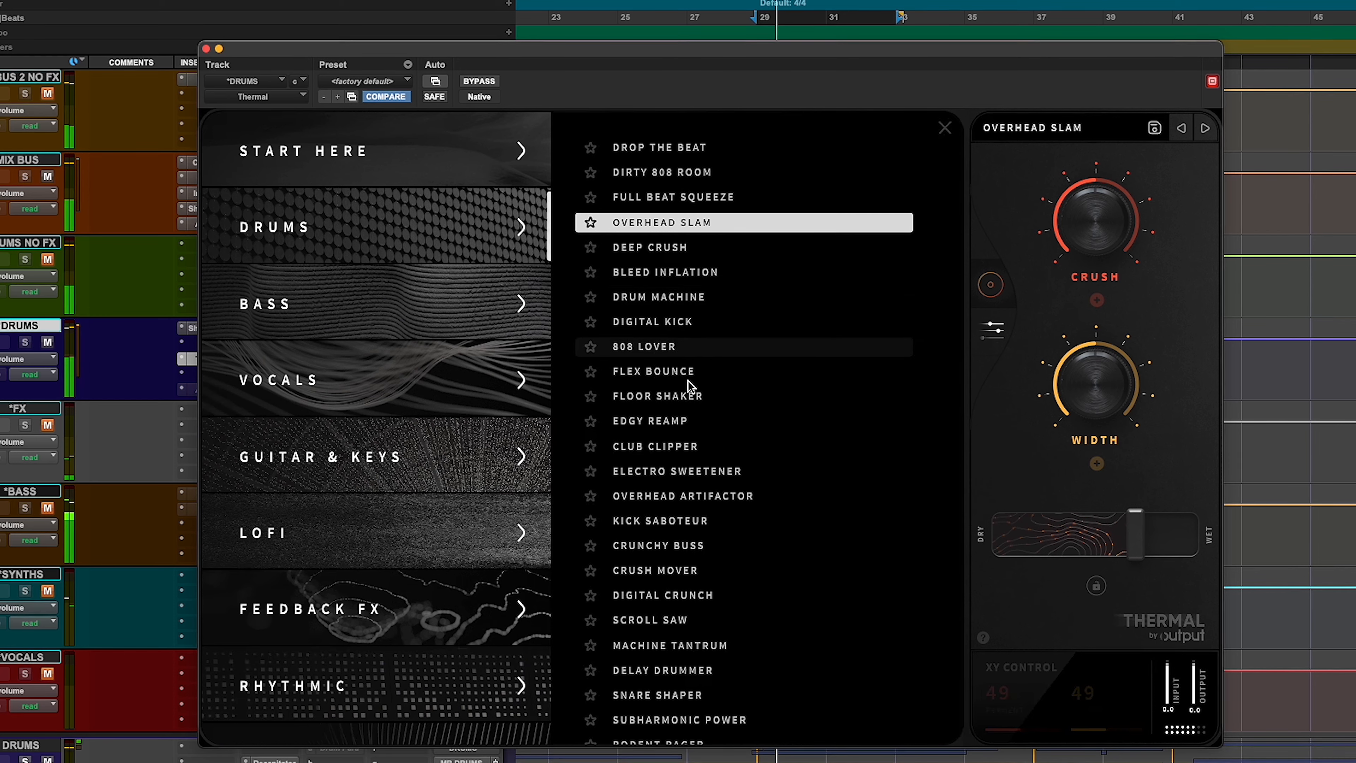
pyautogui.click(694, 396)
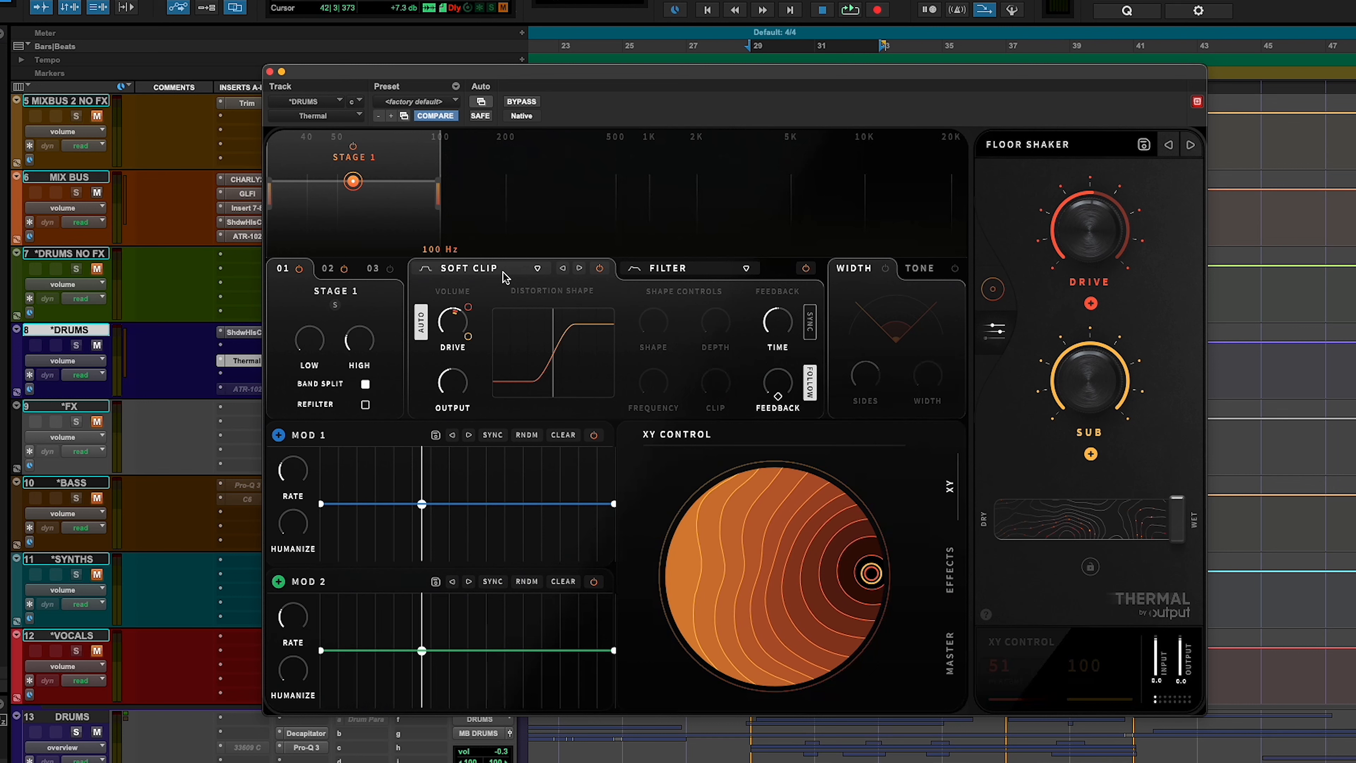
# Limit Thermal's stage 2 band to about 100 Hz at the low end and about 5 kHz at the high end
pyautogui.click(327, 270)
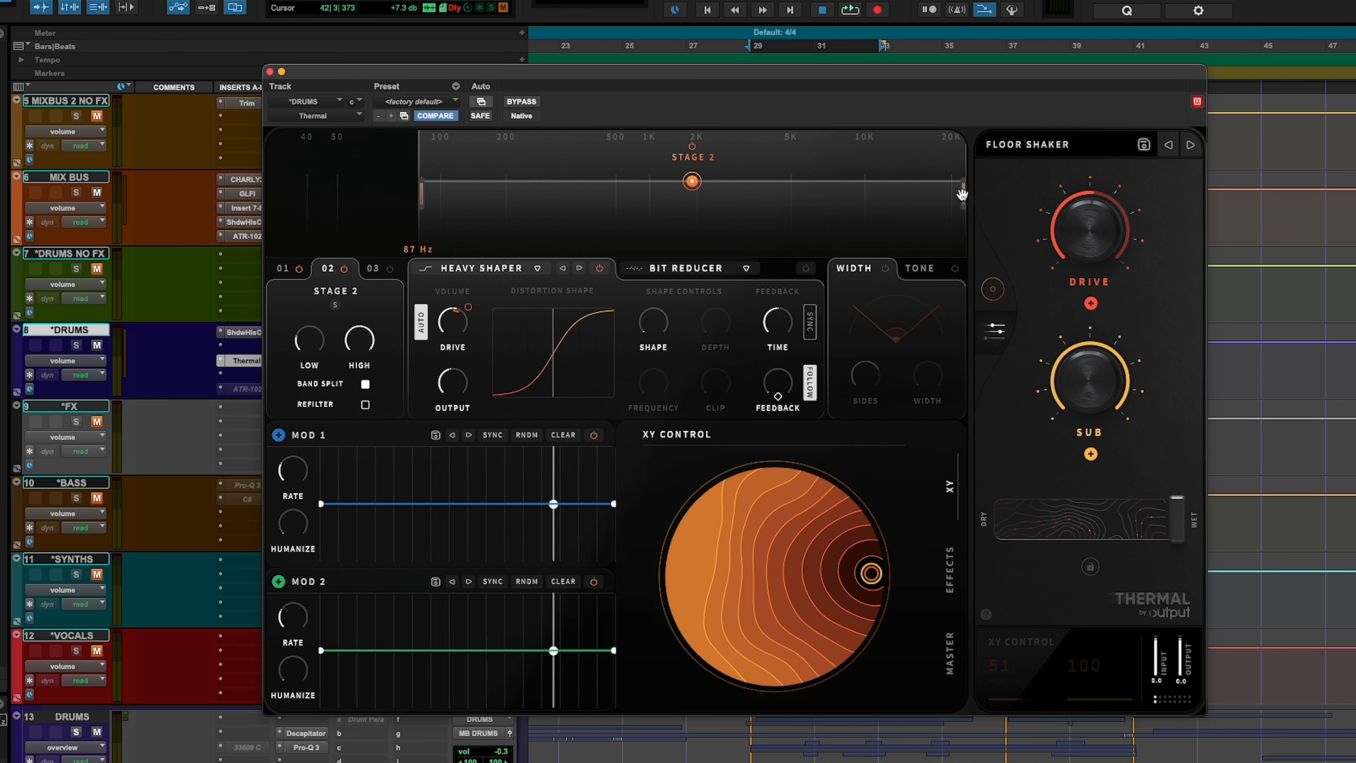
pyautogui.moveTo(963, 192); pyautogui.dragTo(792, 192)
pyautogui.moveTo(422, 192); pyautogui.dragTo(442, 192)
# Activate stage 3 with Band Split enabled and set its low limit to about 5 kHz
pyautogui.click(376, 269)
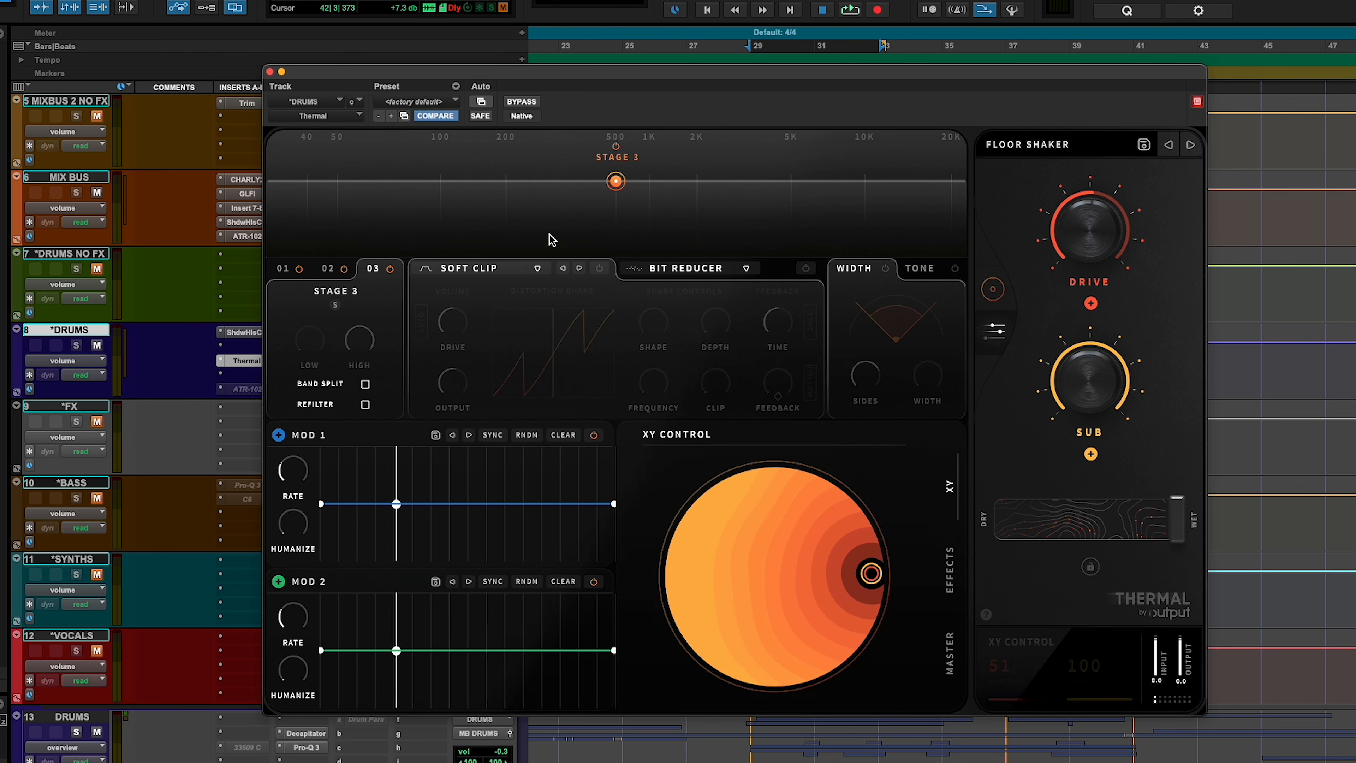
pyautogui.click(364, 386)
pyautogui.moveTo(271, 195); pyautogui.dragTo(792, 195)
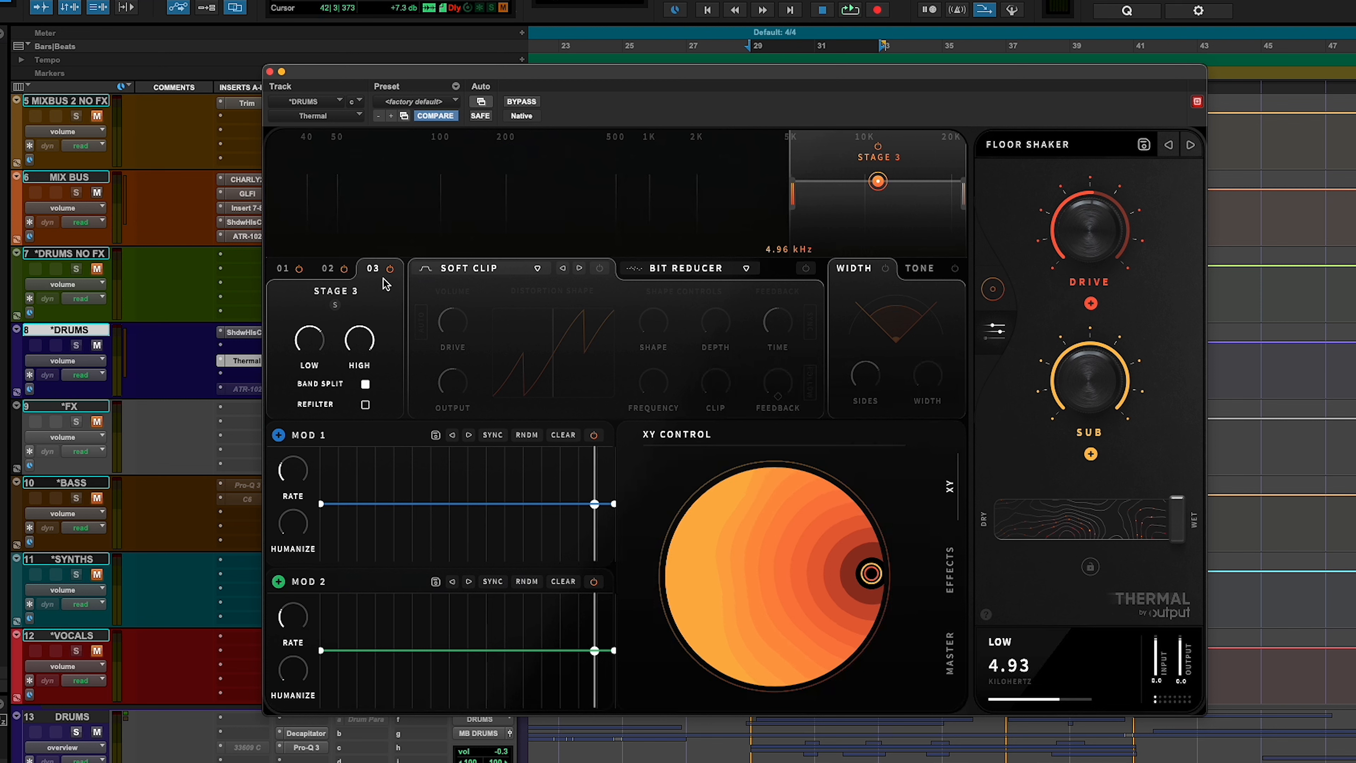
# Switch off stages 3 and 2 and return to the stage 1 controls
pyautogui.click(328, 267)
pyautogui.click(282, 269)
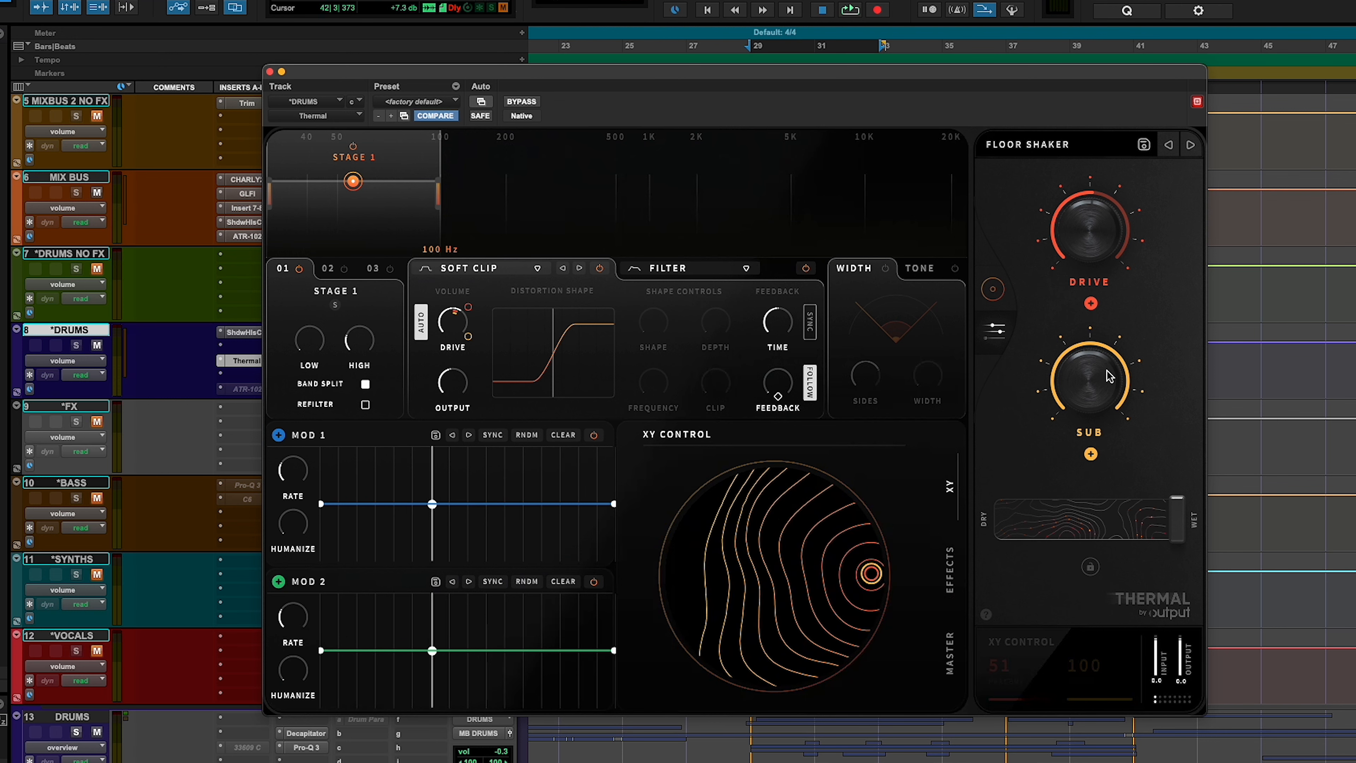
# Set the Sub macro to its minimum, the Drive macro to 100 percent and stage 1's drive to 7.9 dB with the drums playing
pyautogui.moveTo(1092, 386); pyautogui.dragTo(1148, 649)
pyautogui.moveTo(1091, 230); pyautogui.dragTo(1130, 109)
pyautogui.press('space')
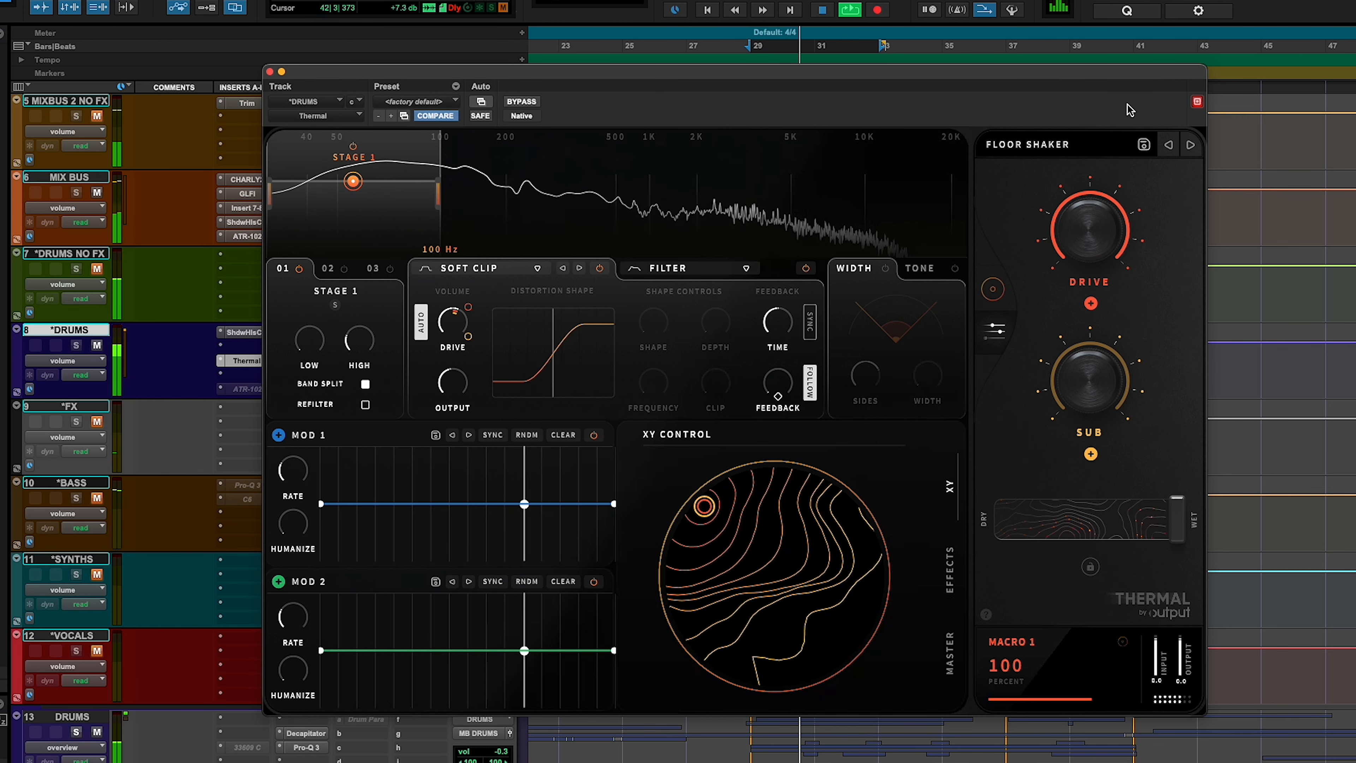
pyautogui.moveTo(448, 334)
pyautogui.mouseDown()
pyautogui.moveTo(452, 313)
pyautogui.moveTo(453, 342)
pyautogui.mouseUp()
# Try the Spring Drive and Sine Drive distortion types on stage 1, and return to Soft Clip
pyautogui.click(517, 269)
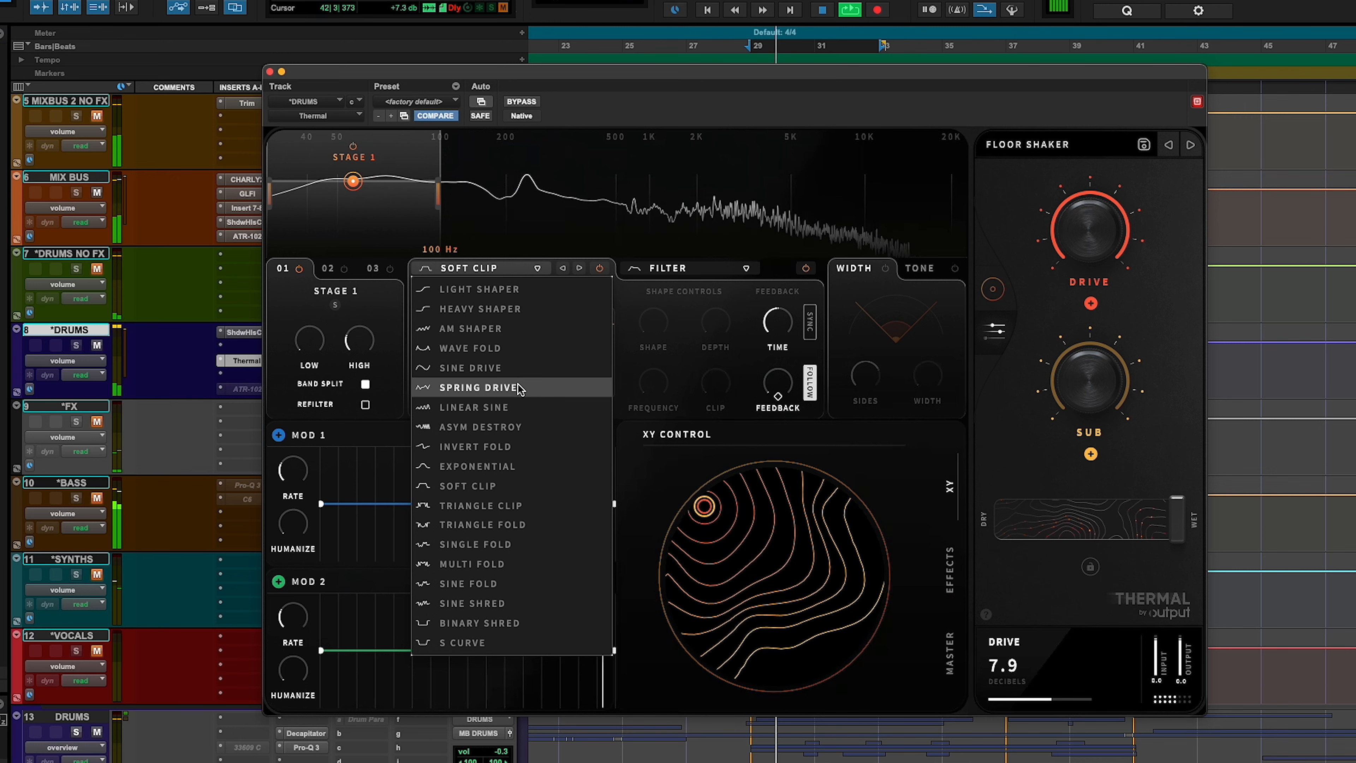
pyautogui.click(517, 388)
pyautogui.click(509, 275)
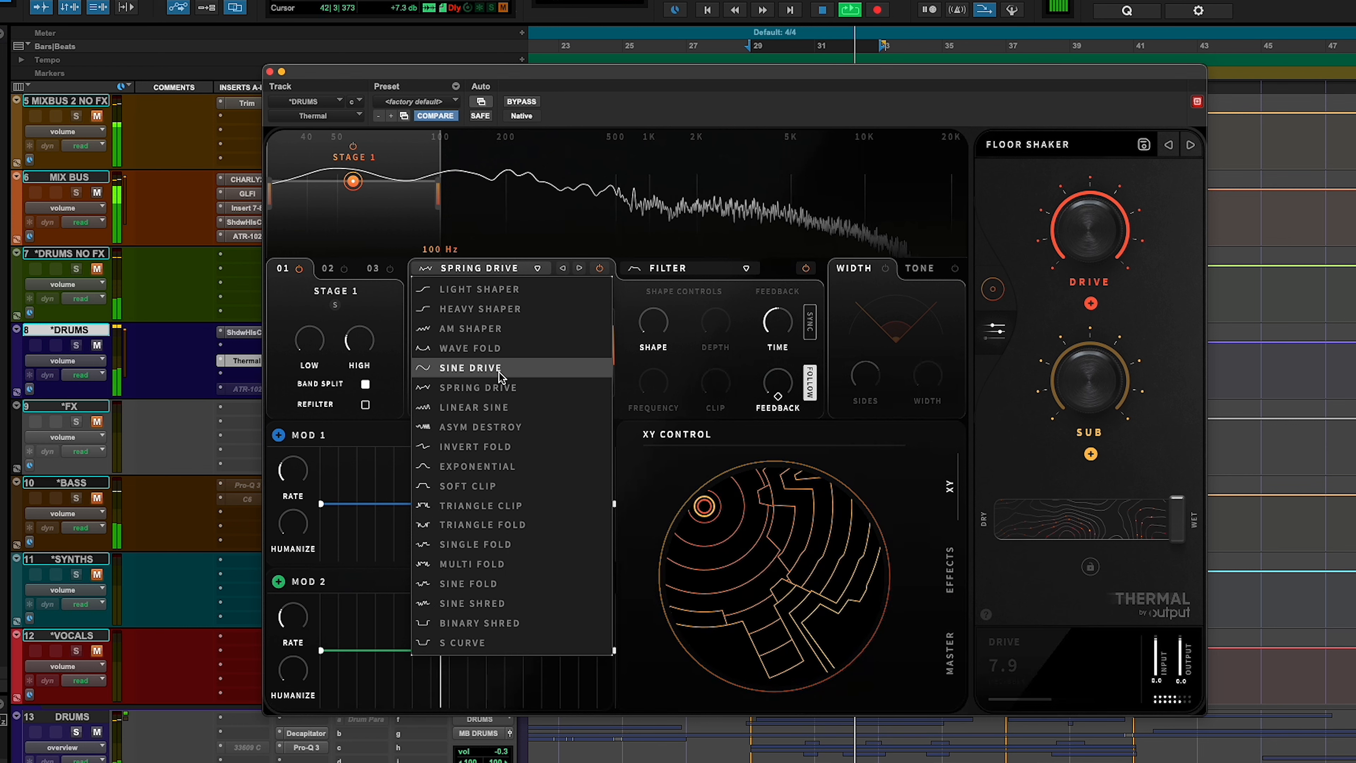
pyautogui.click(480, 368)
pyautogui.click(514, 272)
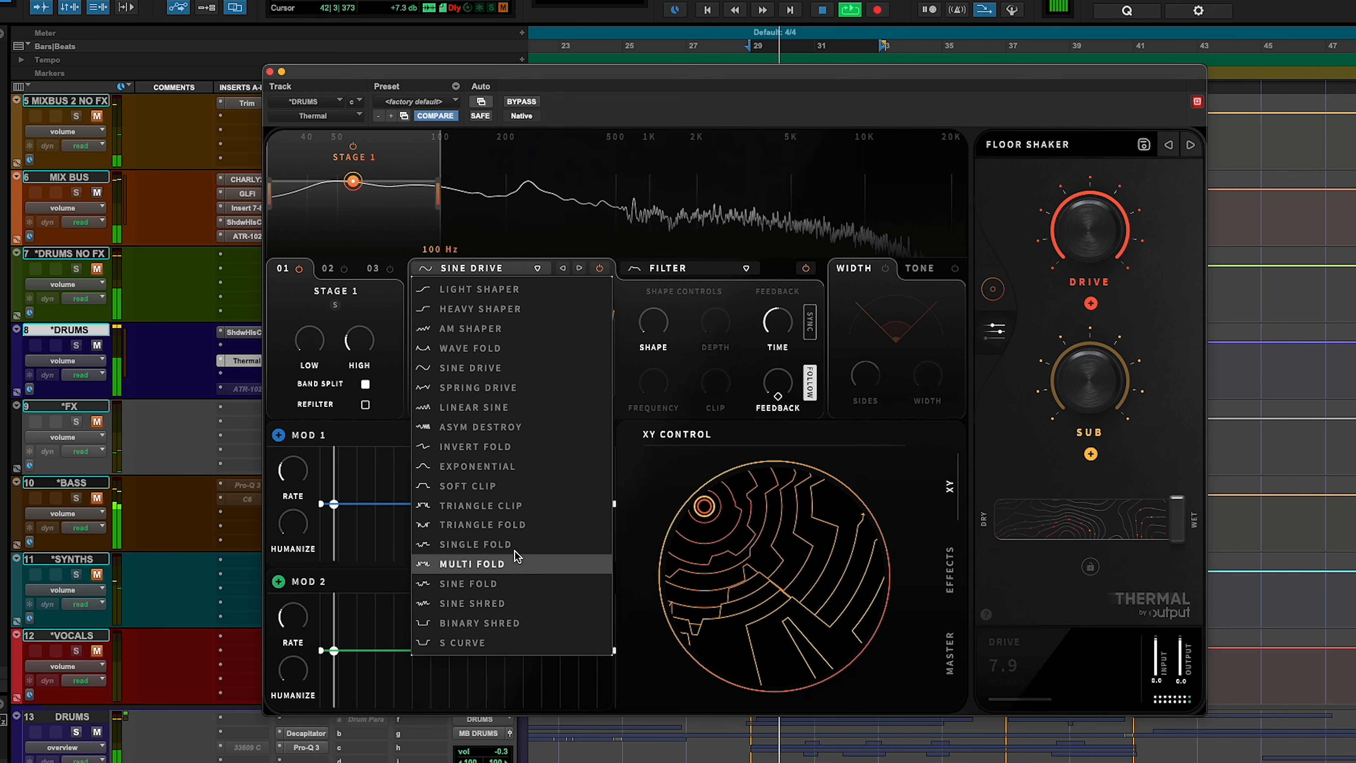
pyautogui.click(515, 486)
# Reduce Thermal's Drive macro to 39 percent
pyautogui.moveTo(457, 332)
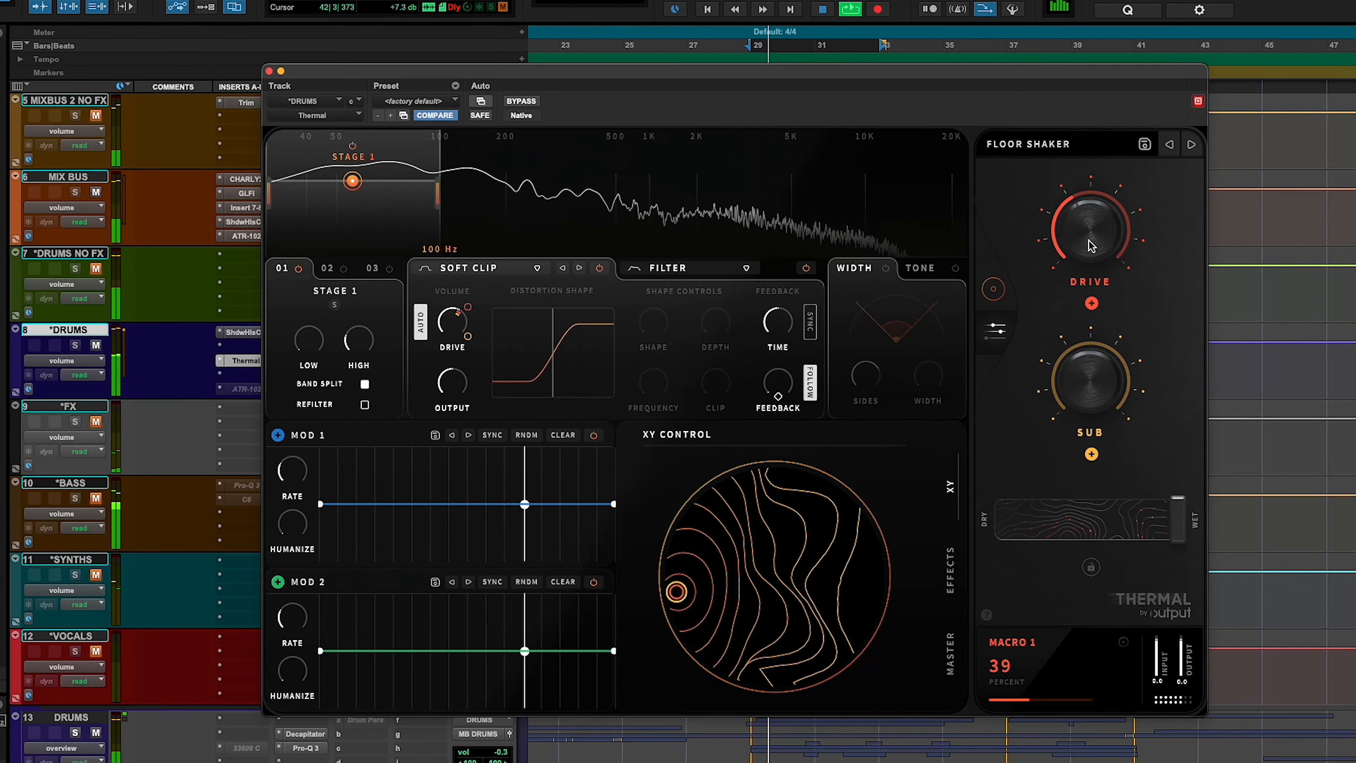
pyautogui.moveTo(1094, 262); pyautogui.dragTo(1095, 243)
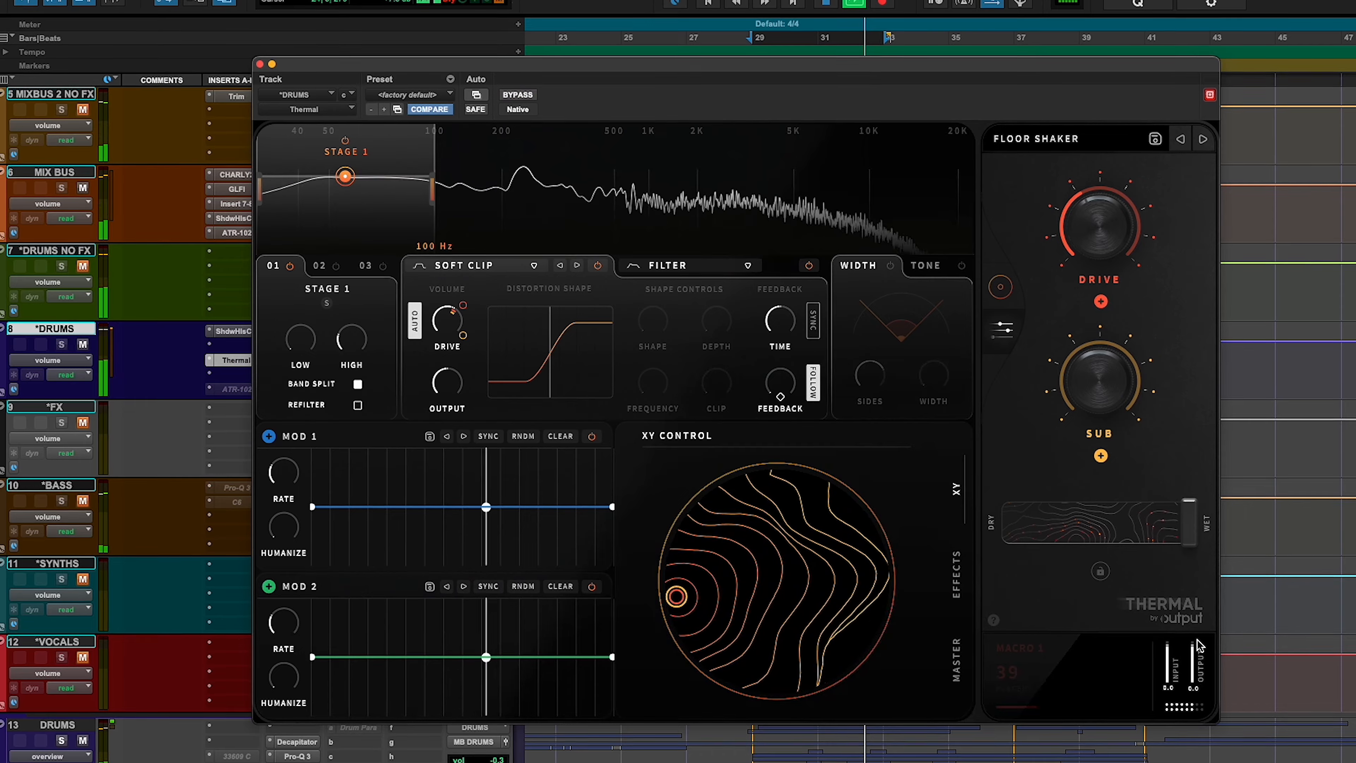
# Lower Thermal's output to -1.8 dB and compare the drum bus with the plug-in bypassed and active
pyautogui.moveTo(1184, 644); pyautogui.dragTo(1198, 656)
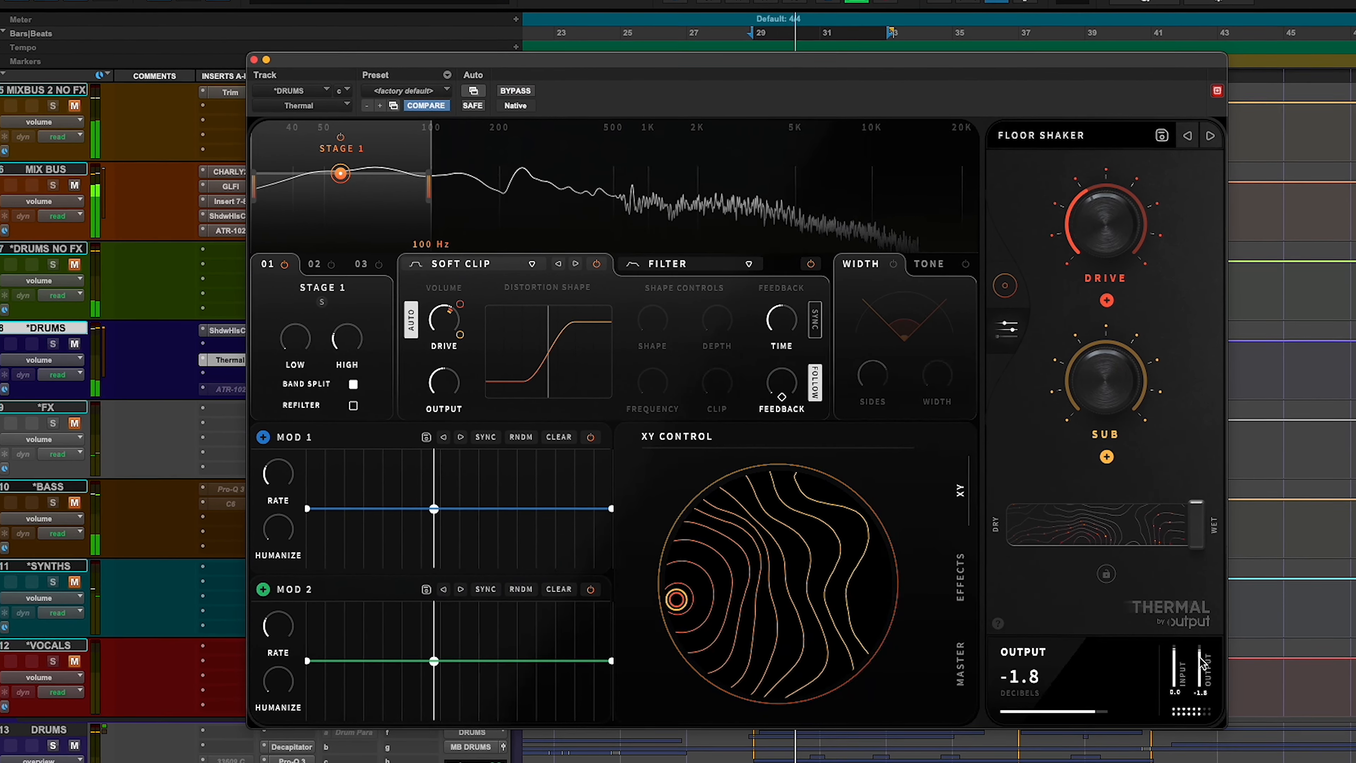
pyautogui.click(513, 89)
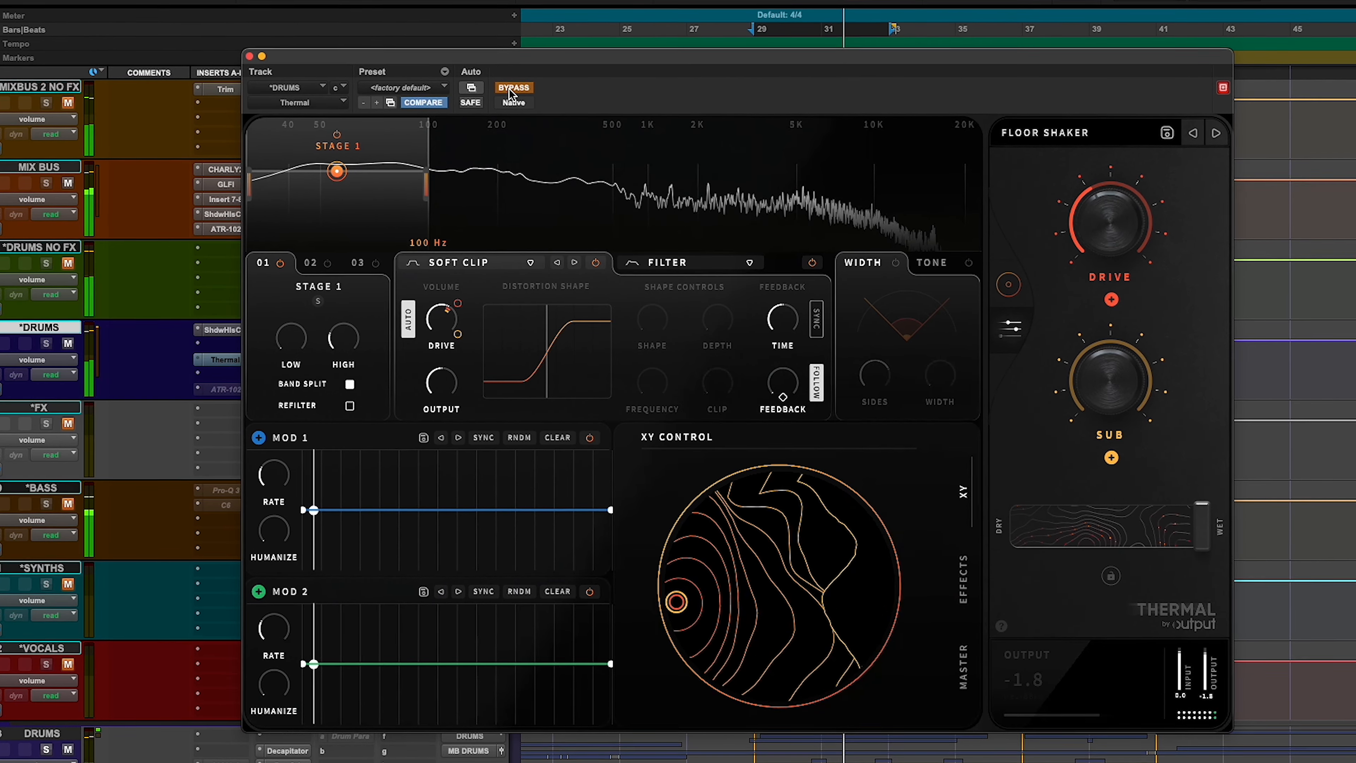
pyautogui.click(511, 89)
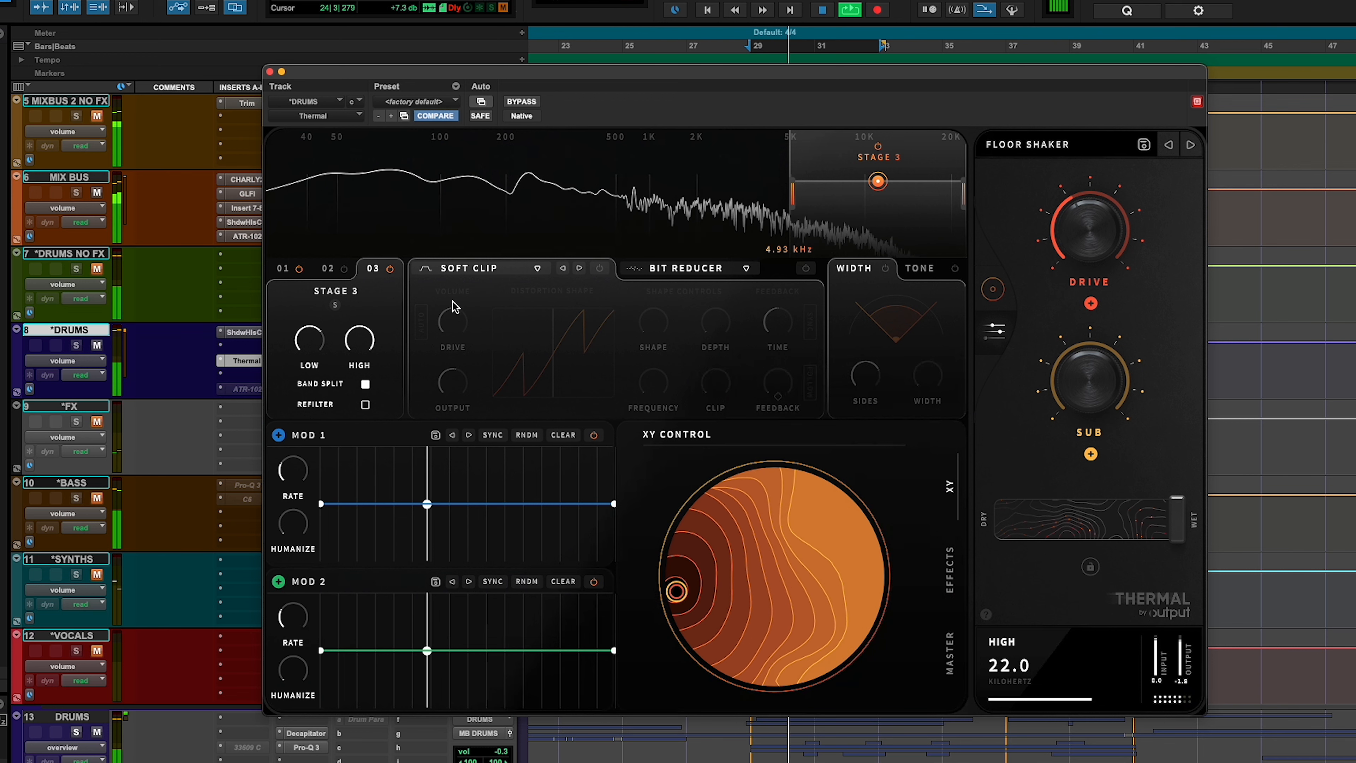
# Enable Soft Clip on stage 3, try its drive at 13.3 dB, and back it off to a gentle setting
pyautogui.click(599, 269)
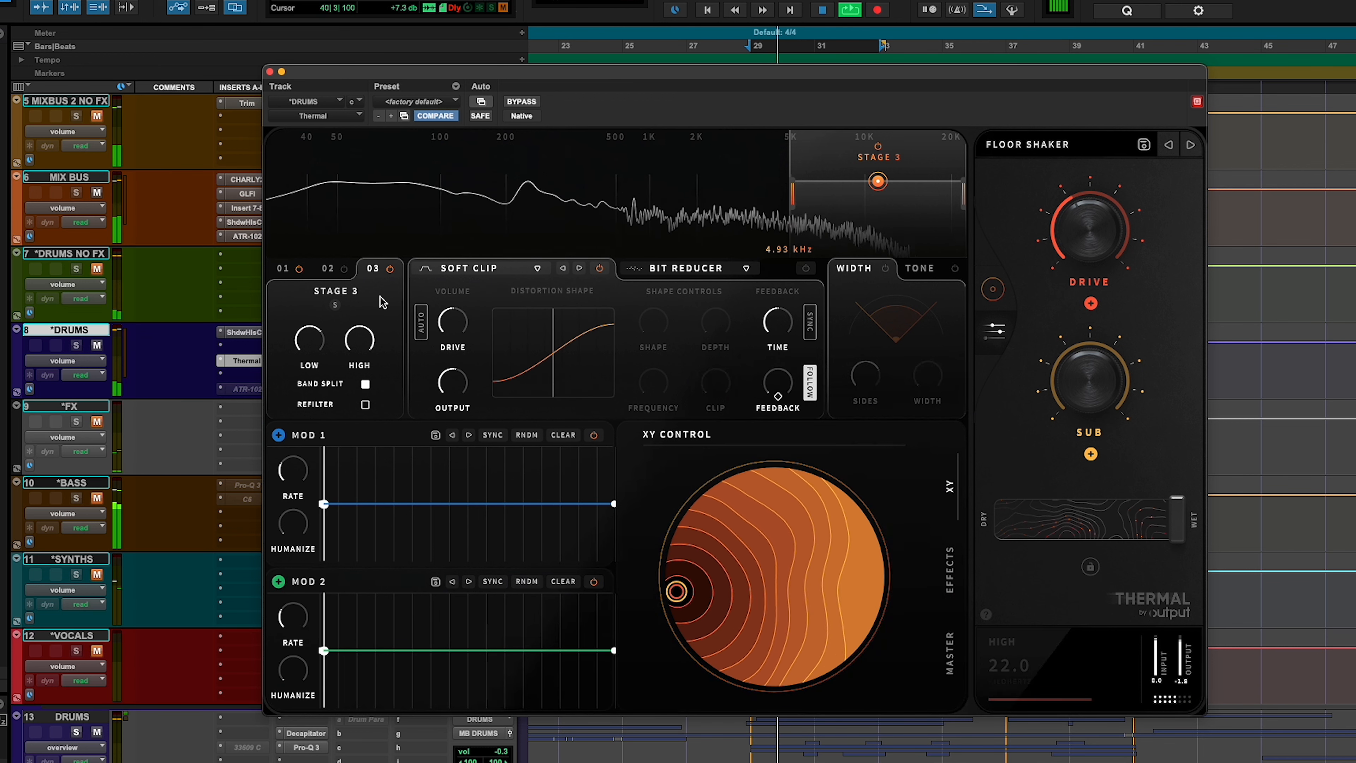
pyautogui.moveTo(459, 334); pyautogui.dragTo(467, 306)
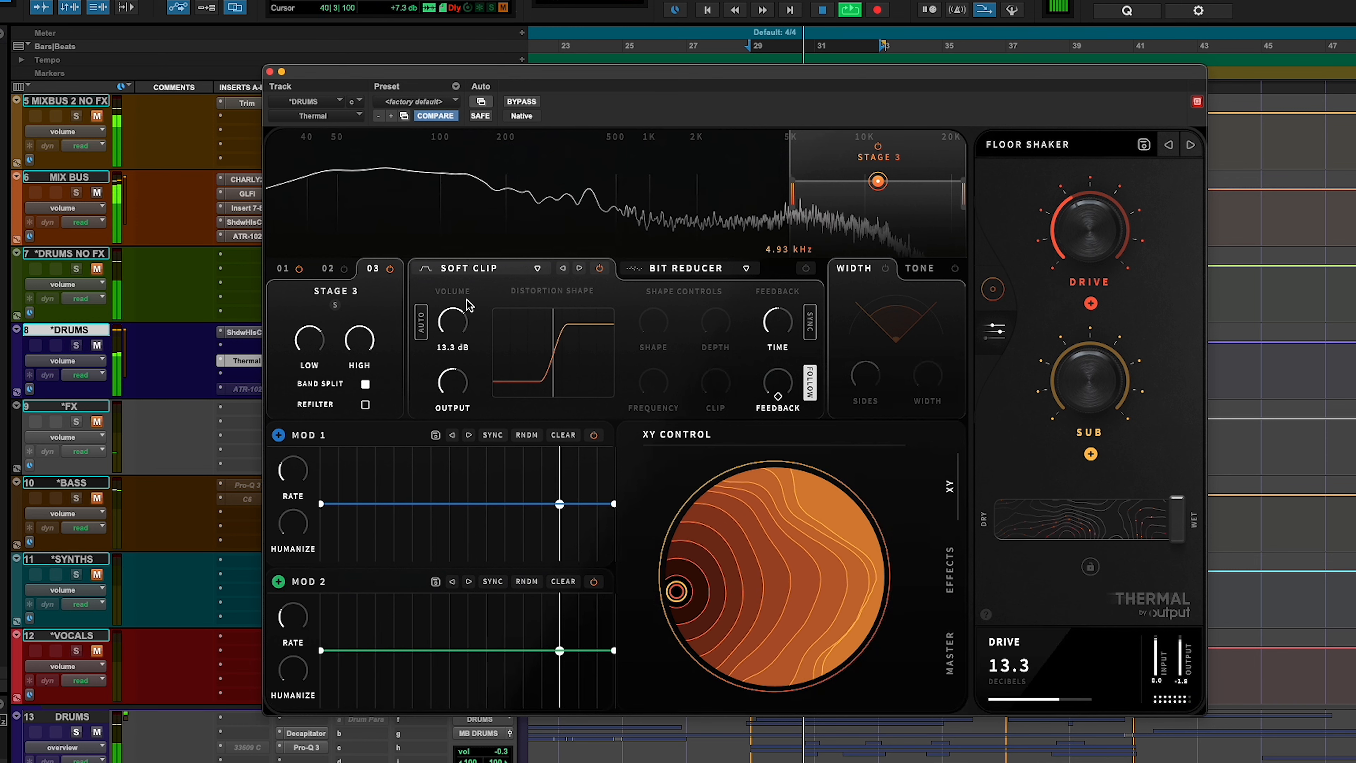
pyautogui.moveTo(452, 325); pyautogui.dragTo(452, 339)
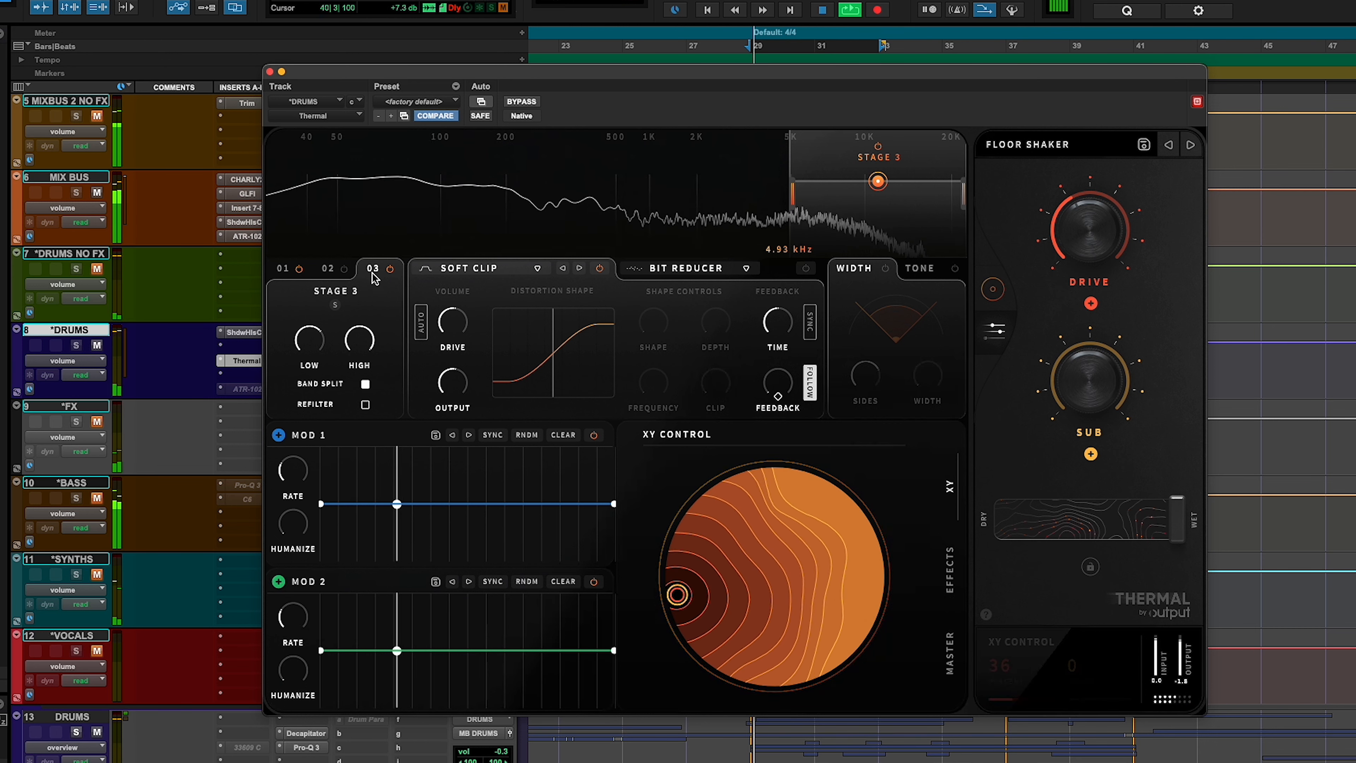
pyautogui.moveTo(453, 338); pyautogui.dragTo(453, 331)
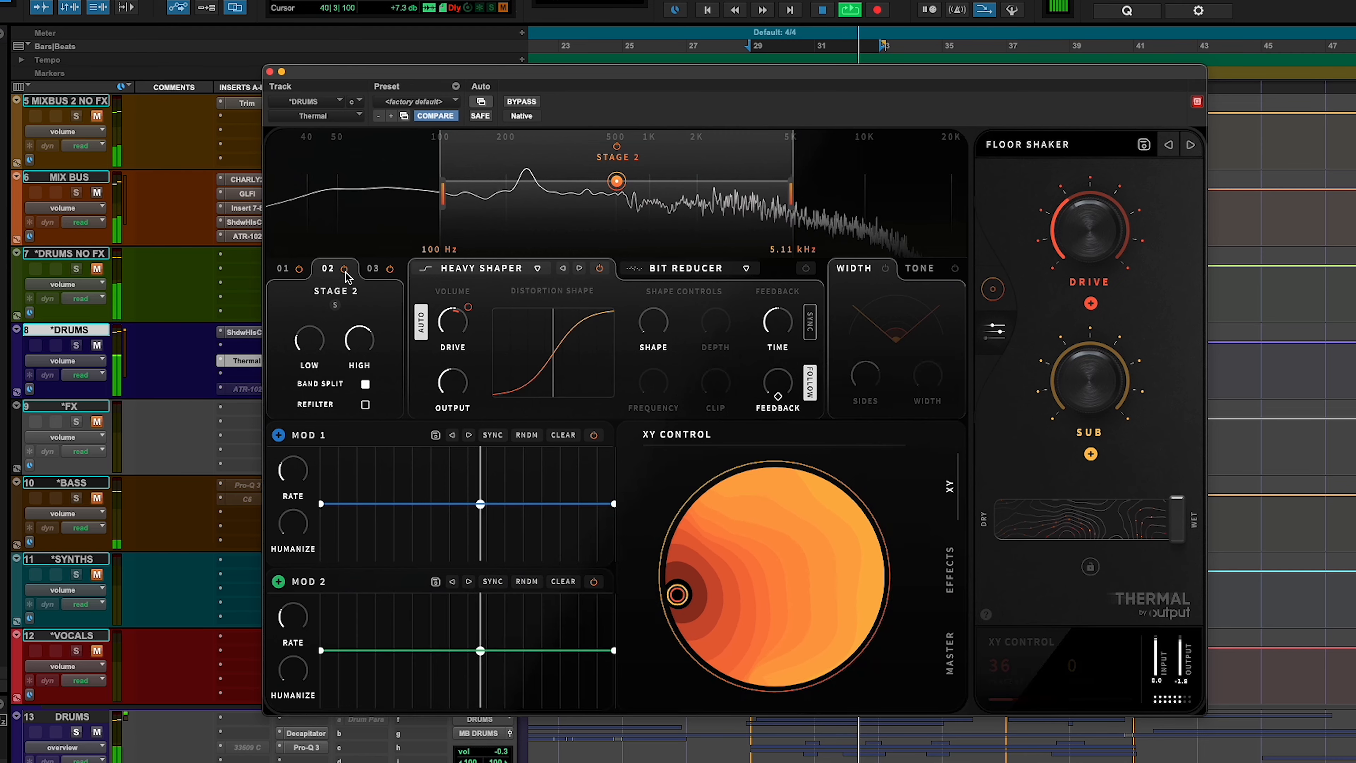
# Switch on stage 2 and set its Heavy Shaper drive to -7.4 dB after trying higher amounts
pyautogui.moveTo(471, 346); pyautogui.dragTo(479, 262)
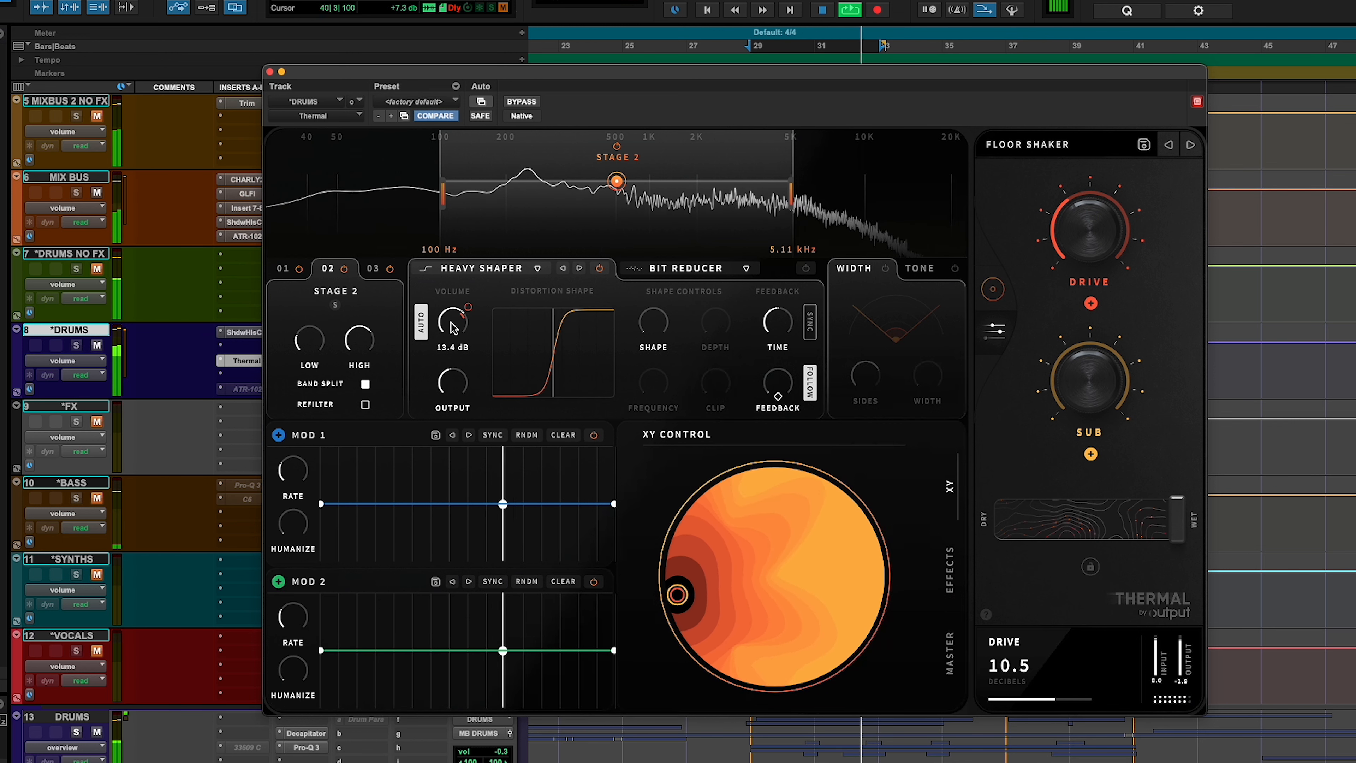
pyautogui.click(343, 270)
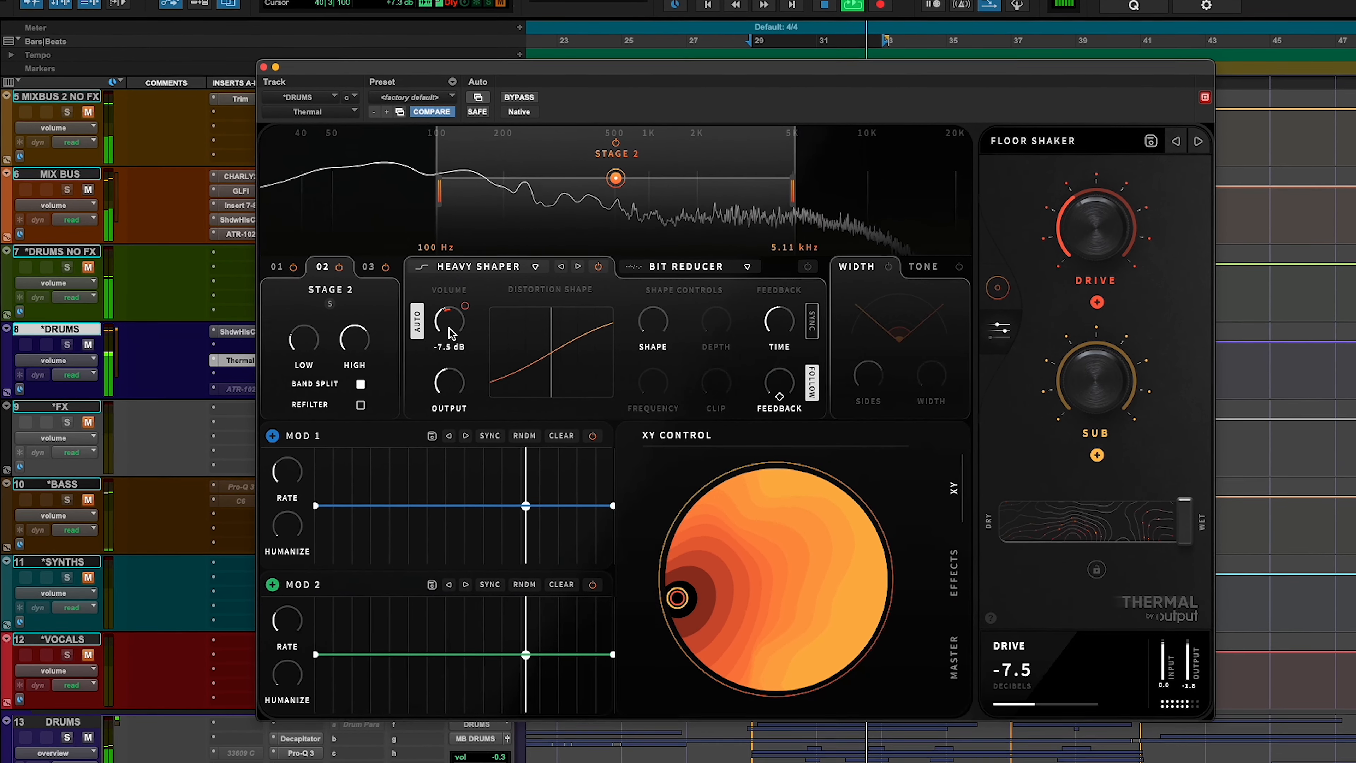
# Compare the drum bus with Thermal bypassed and active, and match the level with an output of -1.4 dB
pyautogui.click(525, 96)
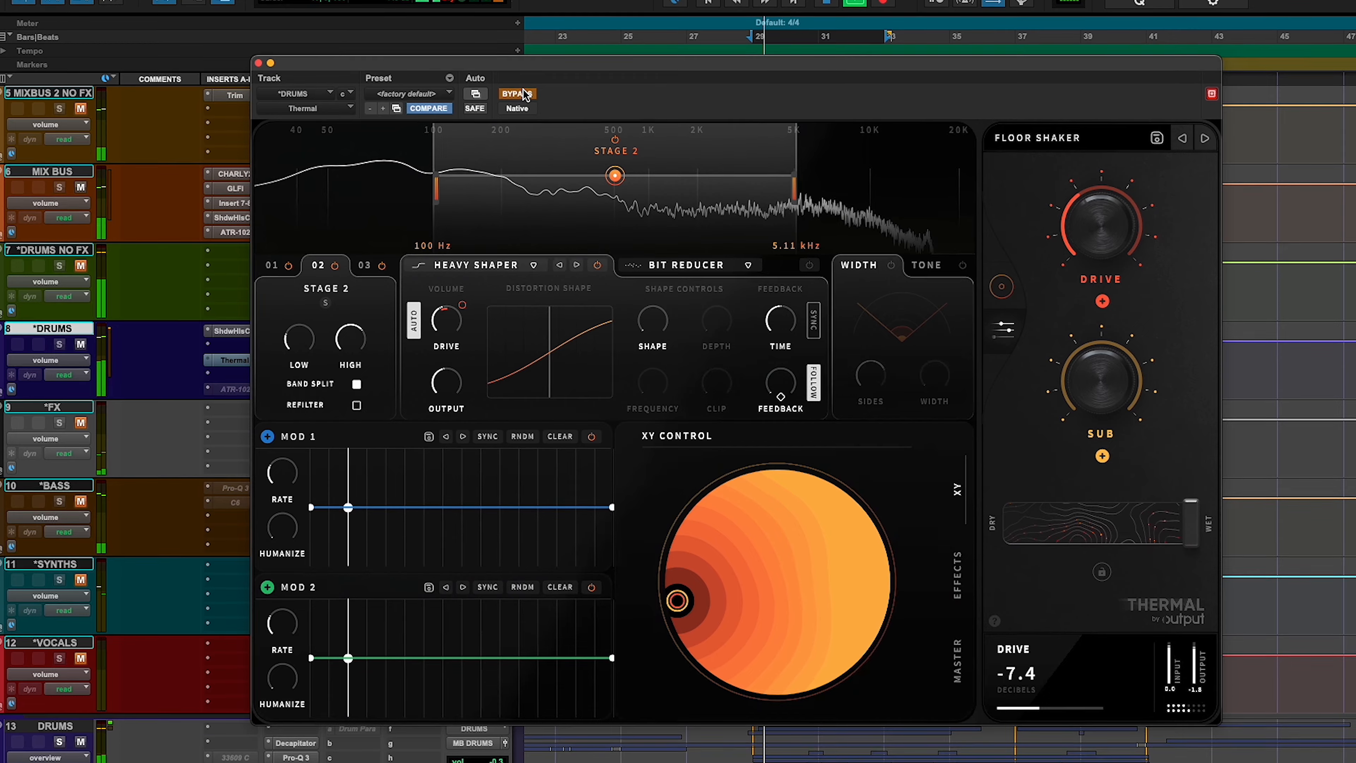
pyautogui.click(524, 94)
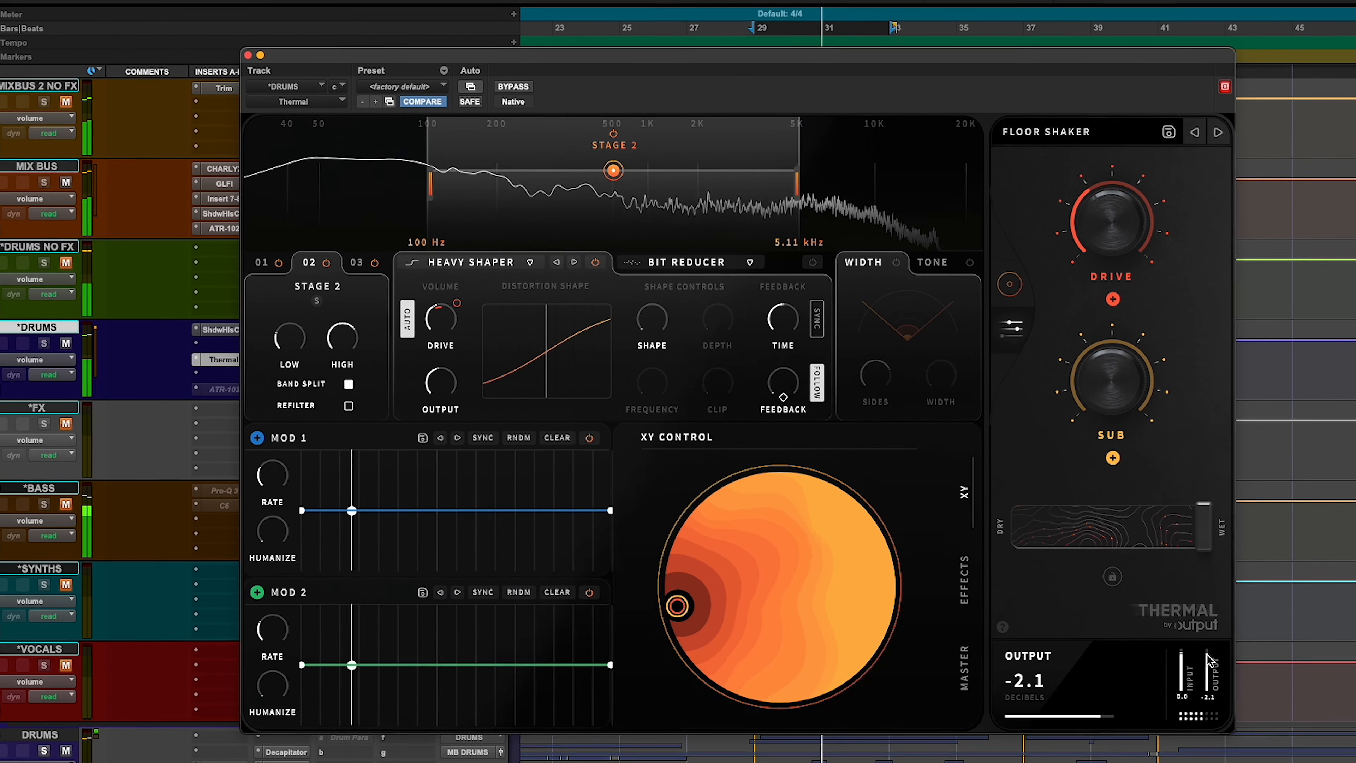
pyautogui.click(502, 88)
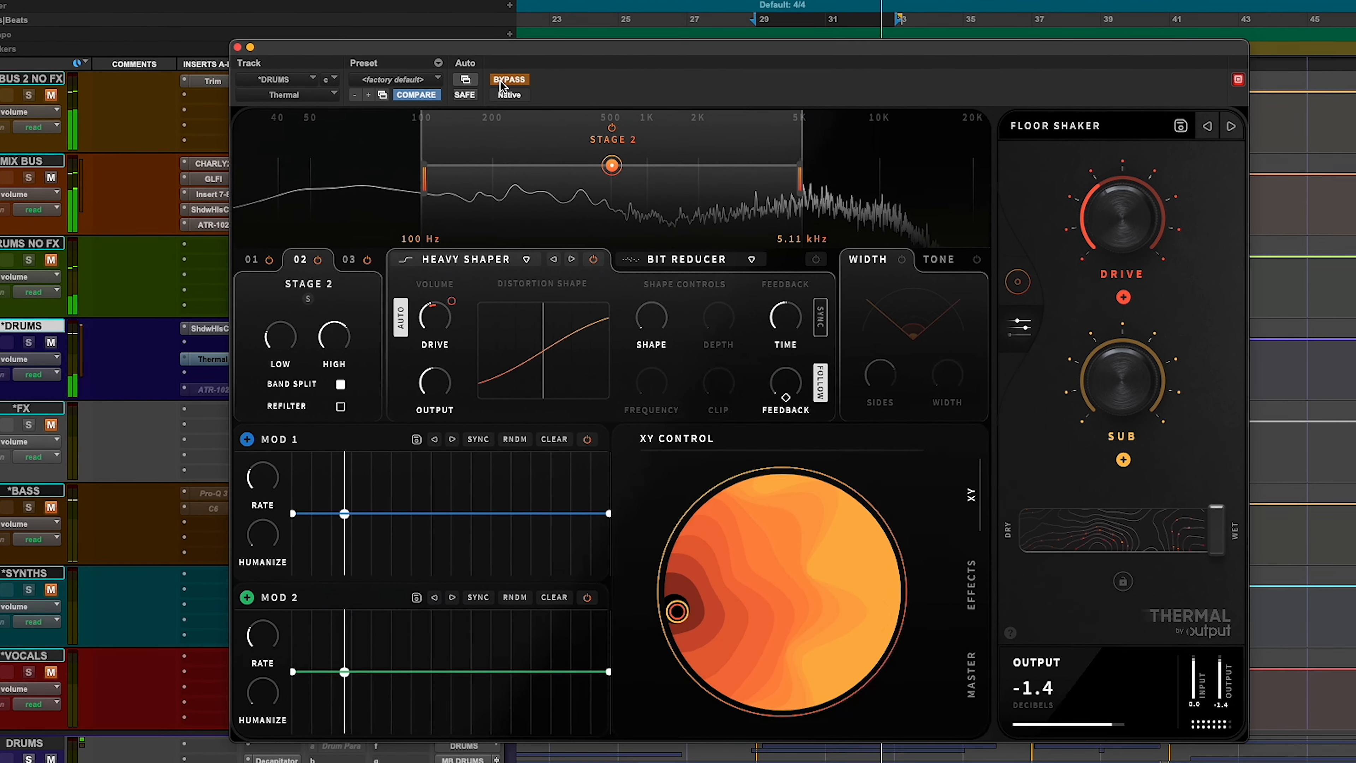
pyautogui.click(502, 78)
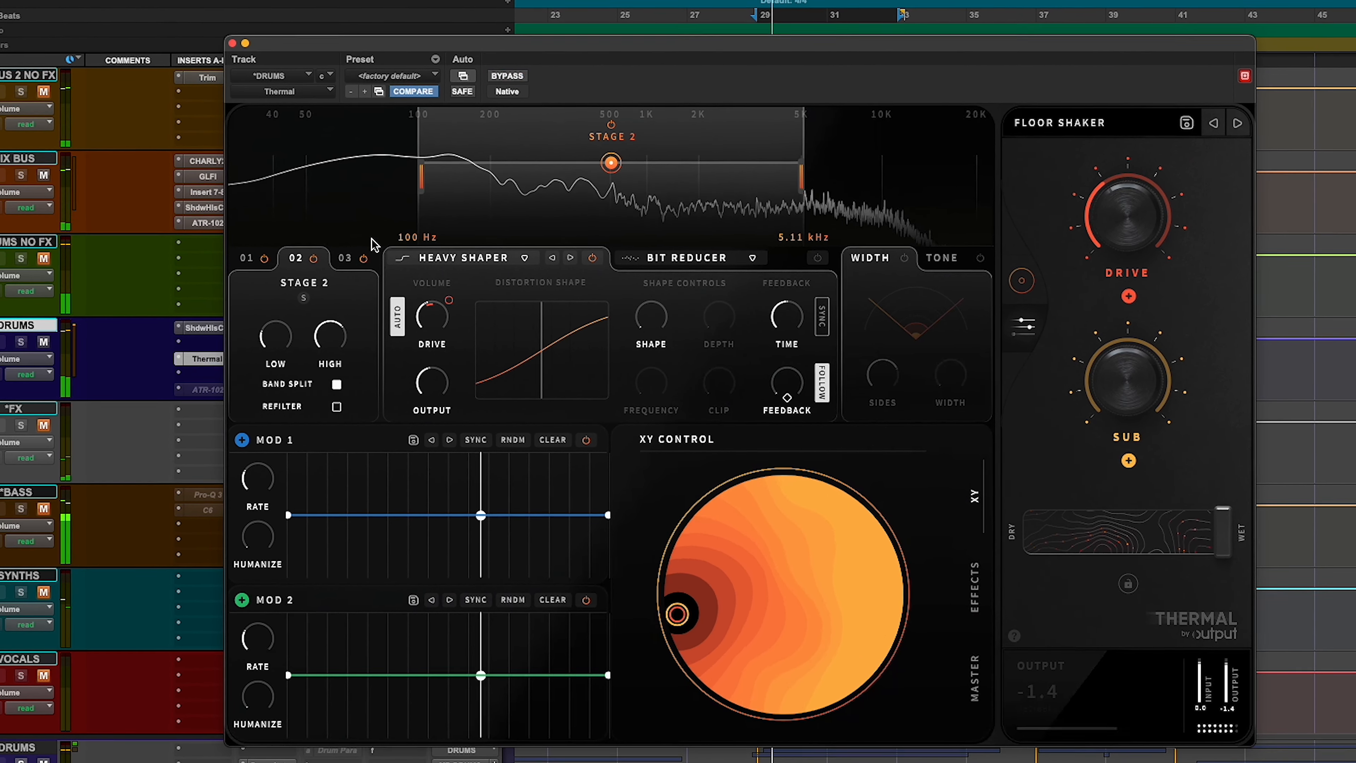
# Return to stage 3, raise its Soft Clip drive slightly and lower the band's level a little
pyautogui.click(882, 144)
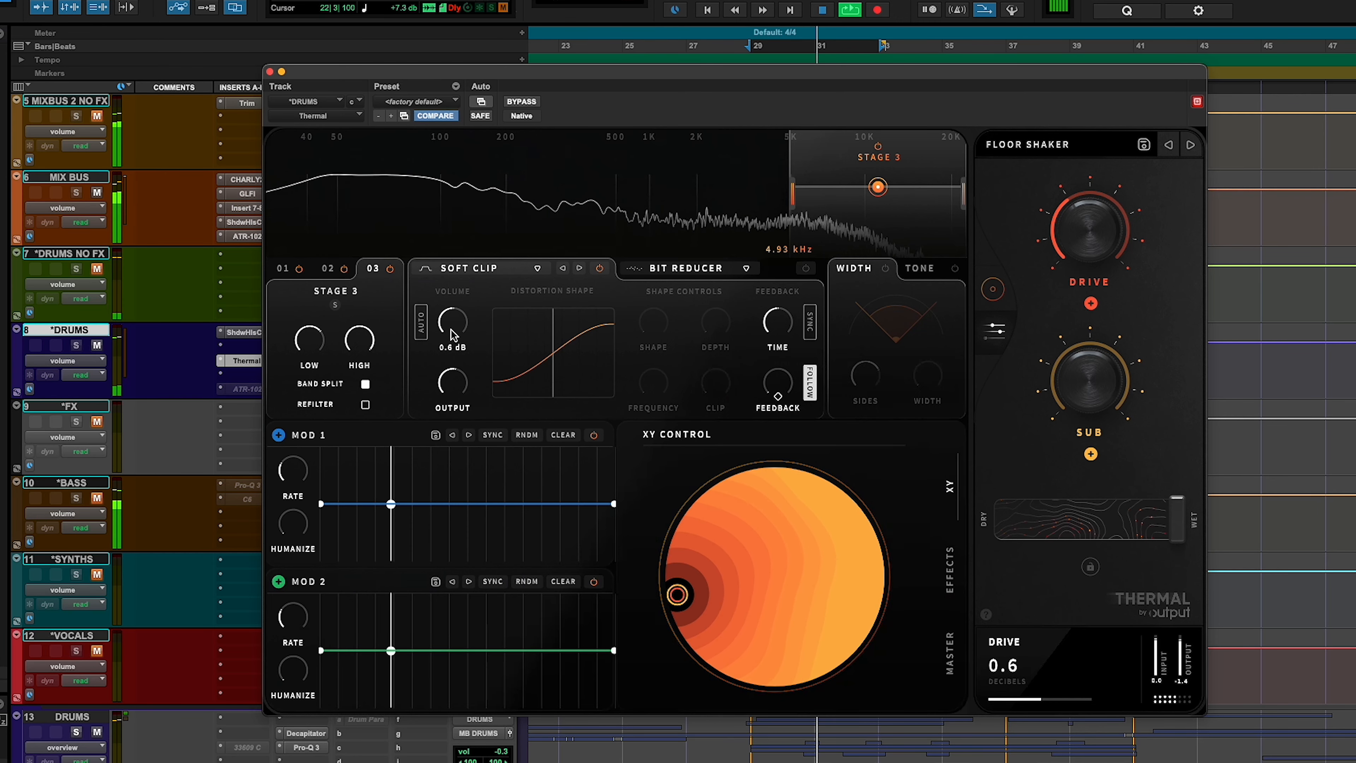
pyautogui.moveTo(453, 328); pyautogui.dragTo(455, 326)
pyautogui.moveTo(885, 193); pyautogui.dragTo(885, 195)
pyautogui.moveTo(455, 327); pyautogui.dragTo(455, 330)
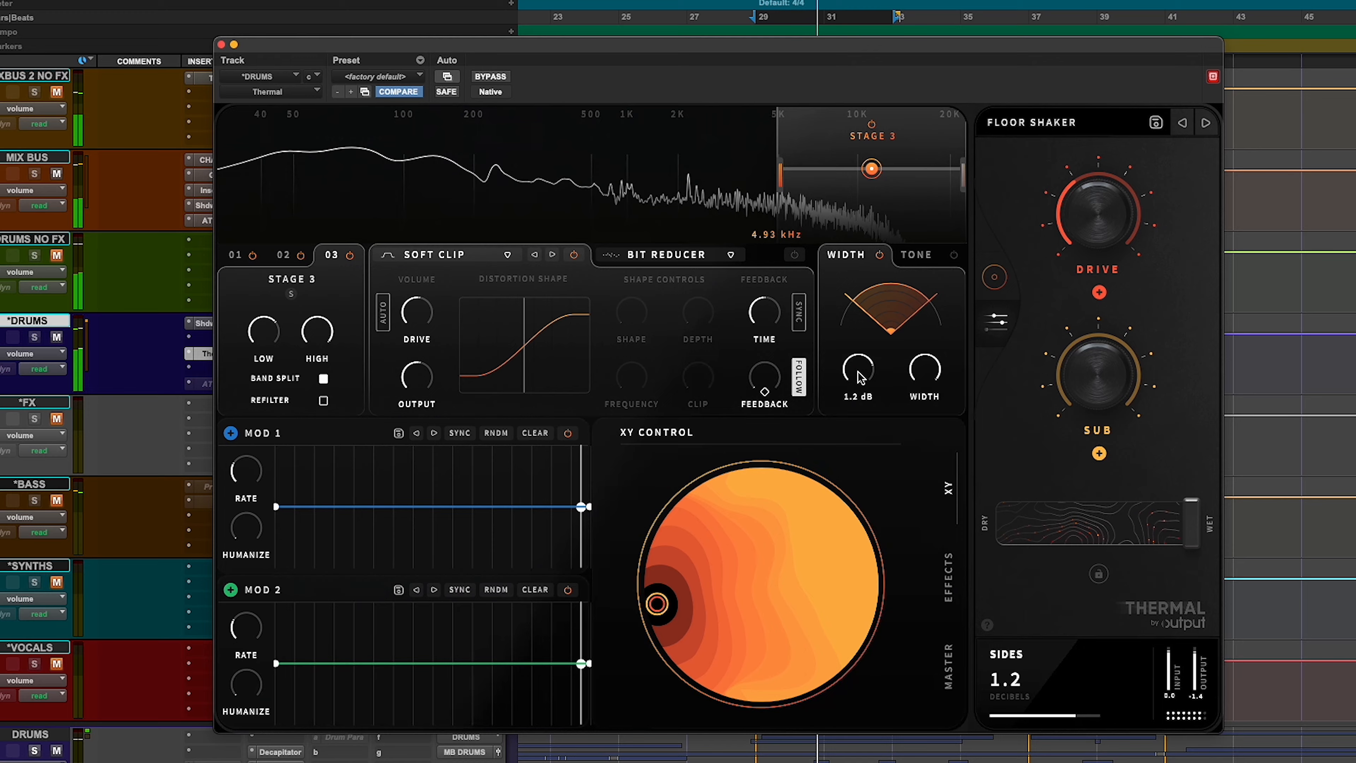
# Widen stage 3 with the sides at 0.9 dB and compare Thermal bypassed and active
pyautogui.moveTo(926, 370); pyautogui.dragTo(925, 377)
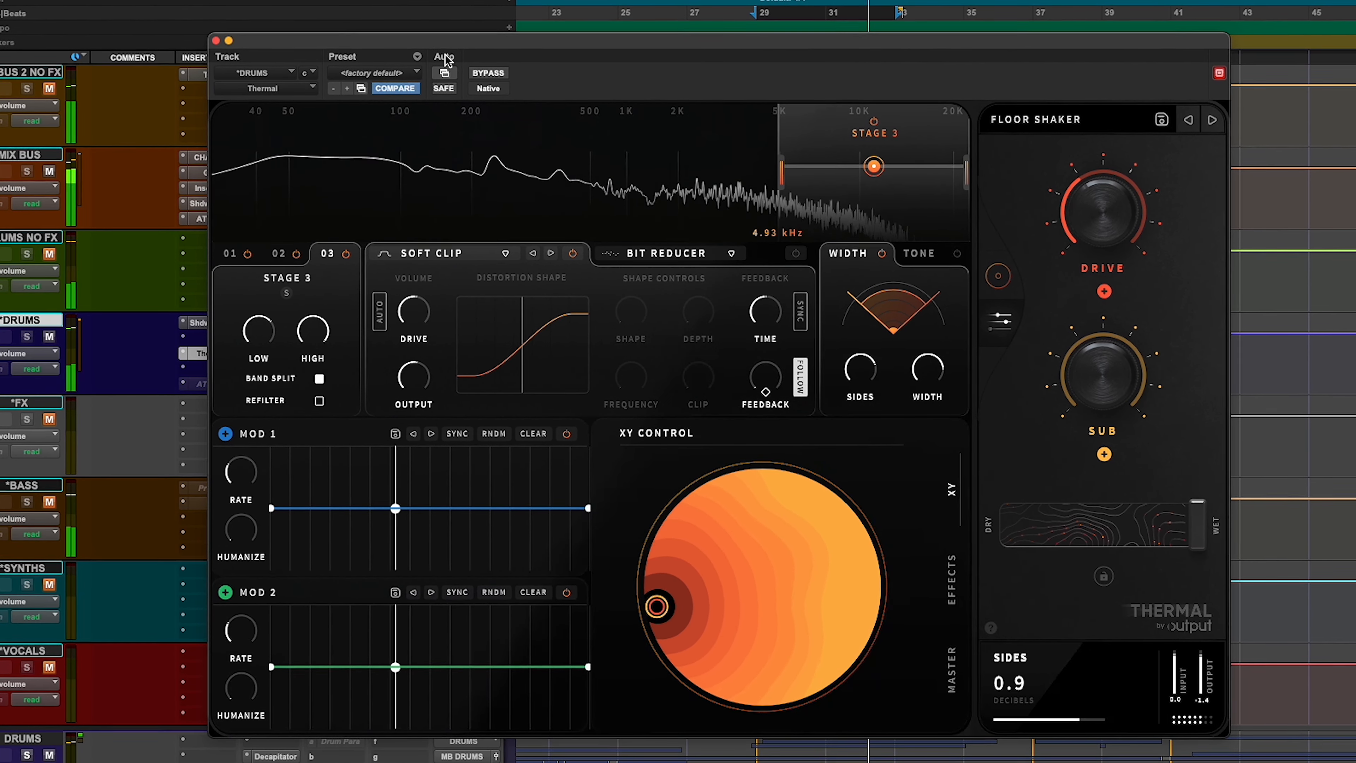
pyautogui.click(494, 74)
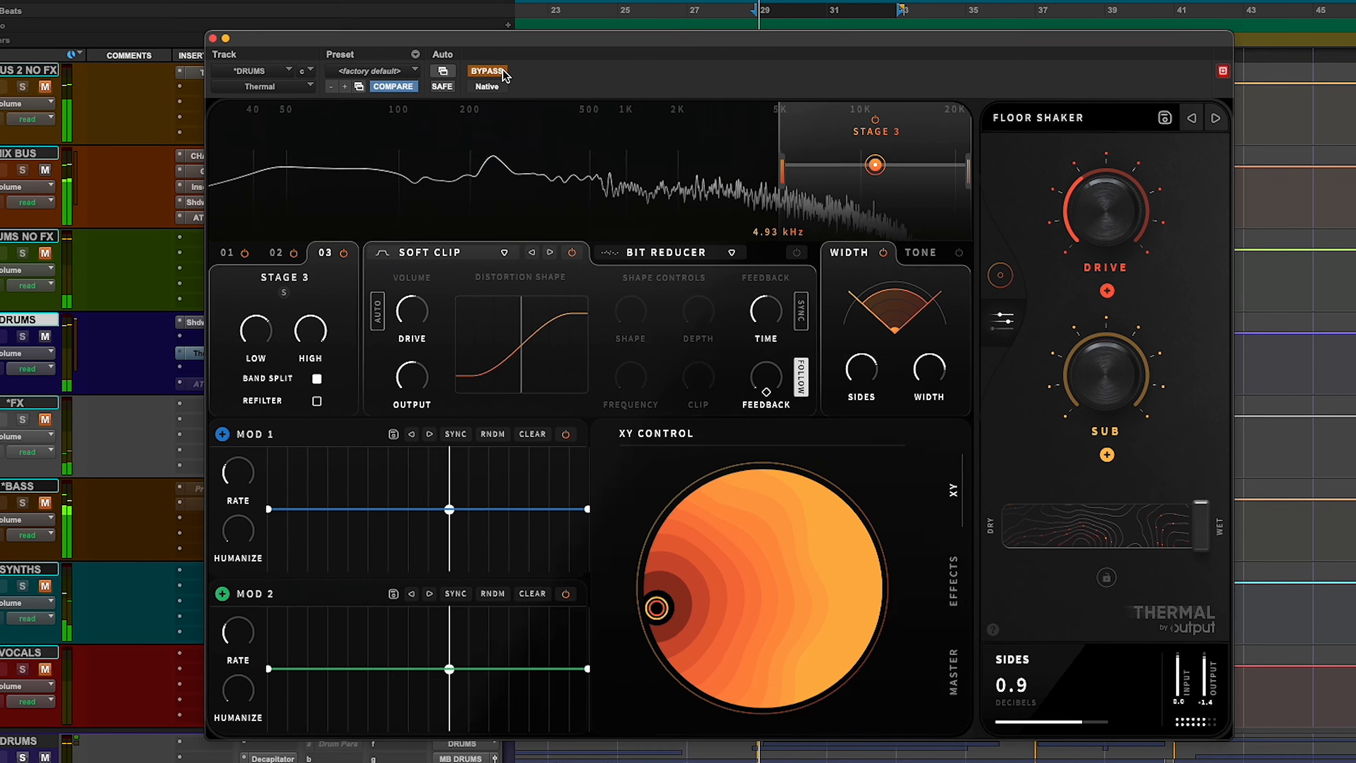
pyautogui.click(503, 71)
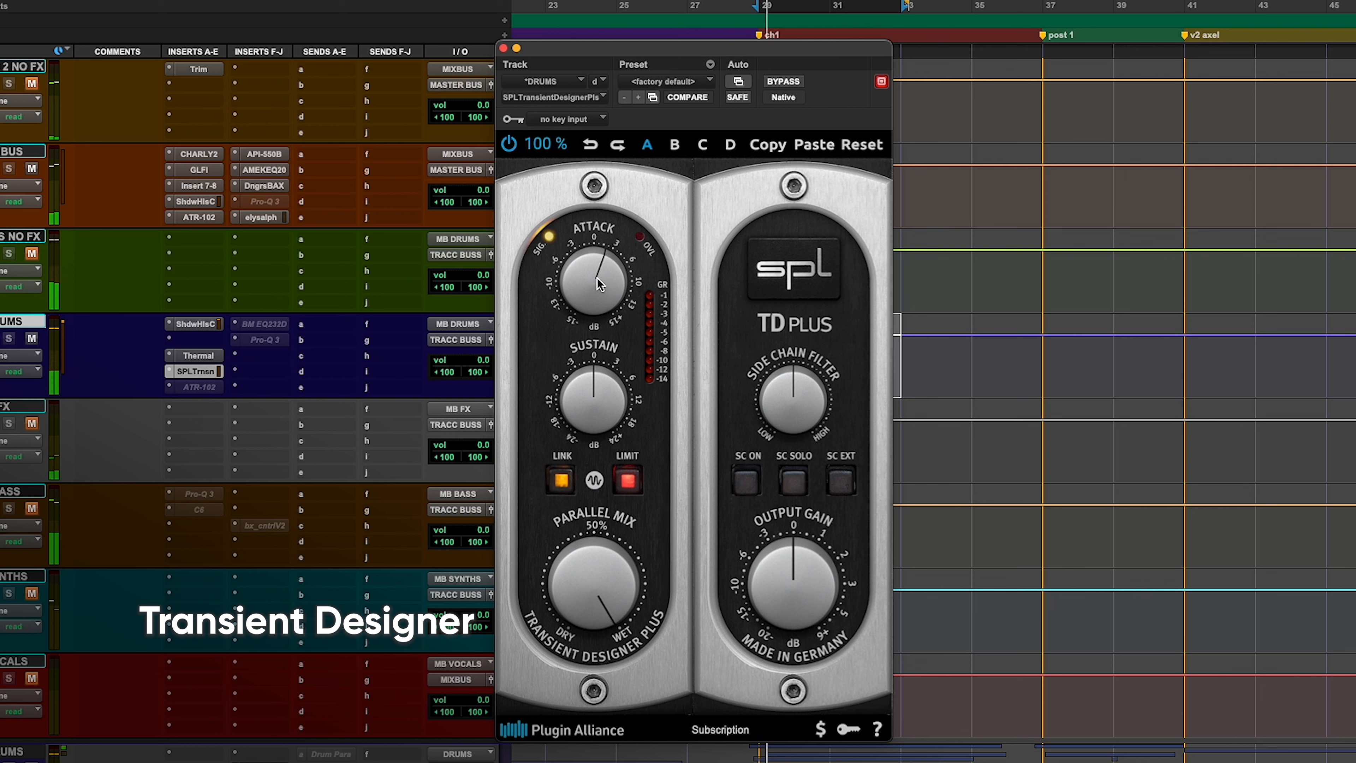
# Raise the attack slightly in the SPL Transient Designer Plus on the drum bus and compare it with bypass during playback
pyautogui.moveTo(598, 279); pyautogui.dragTo(598, 278)
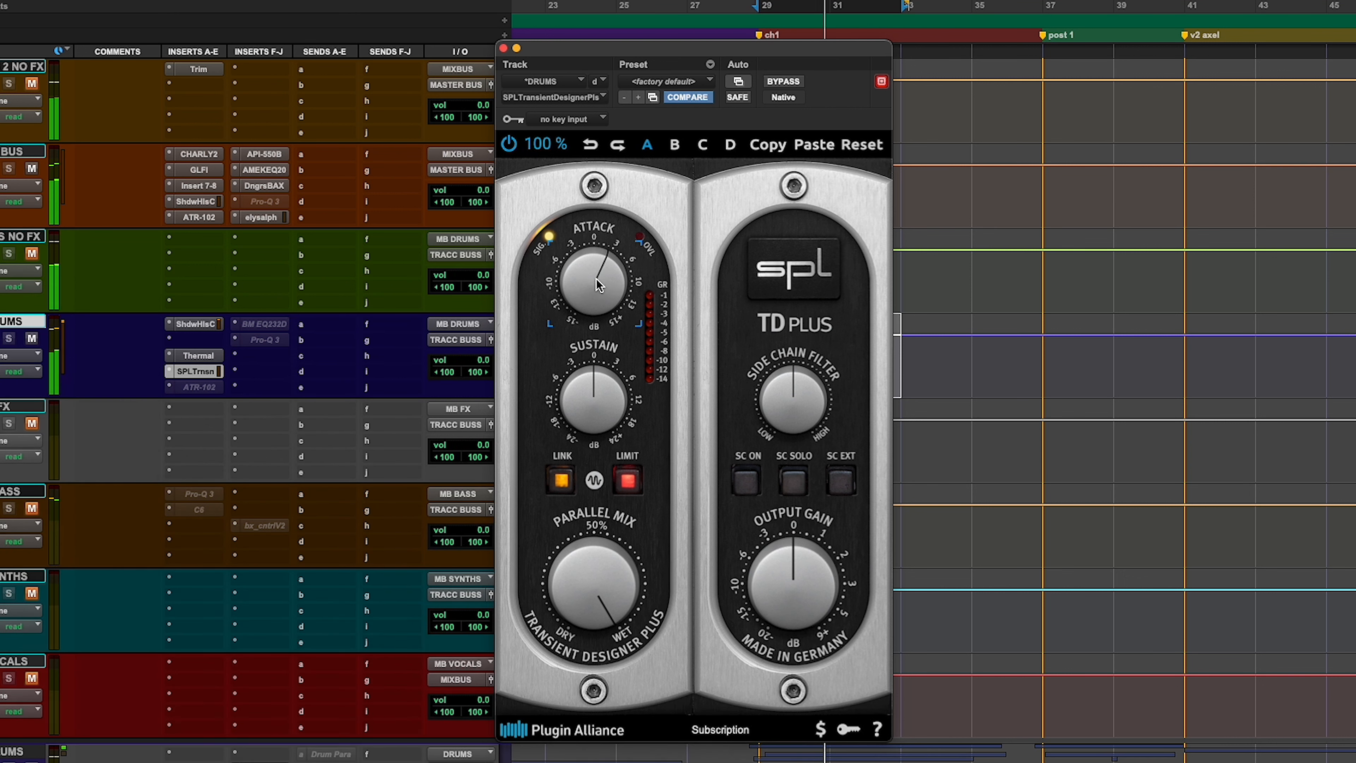
pyautogui.click(784, 82)
pyautogui.press('space')
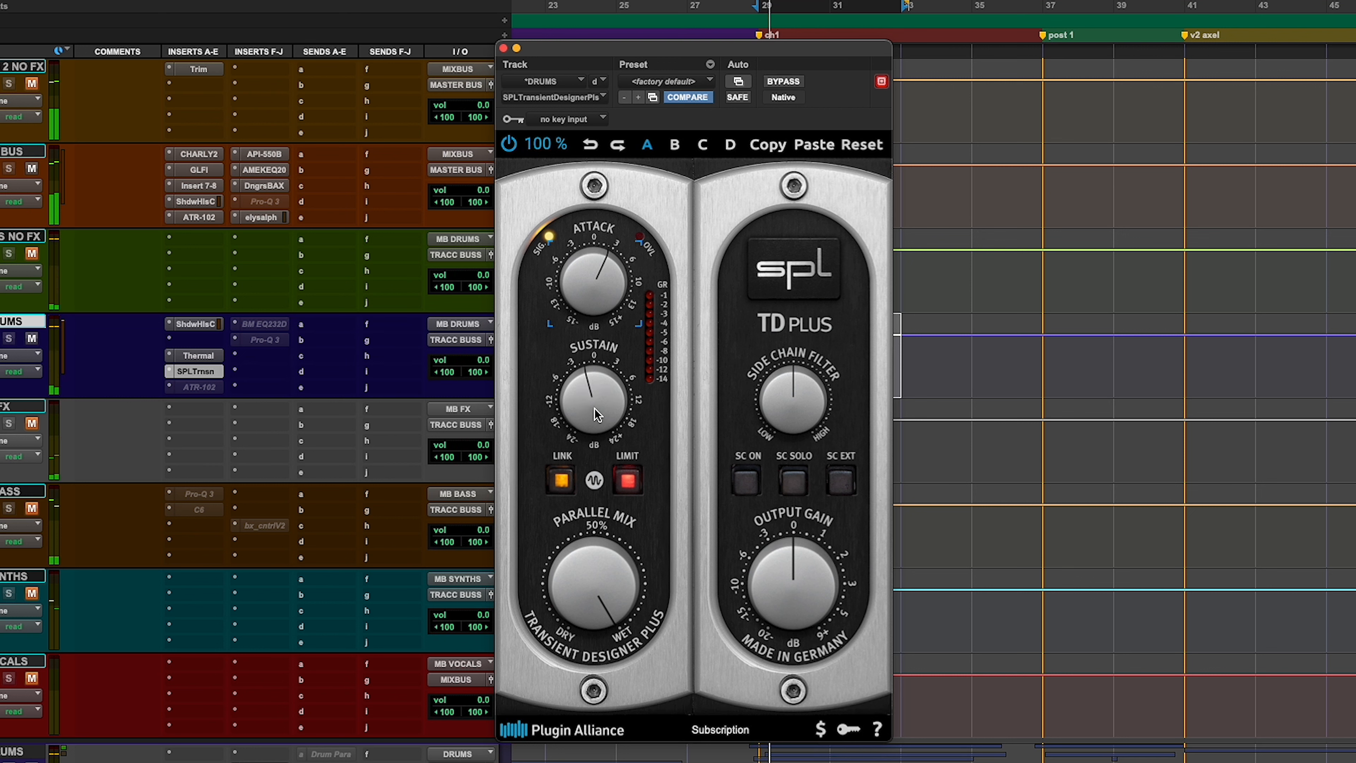